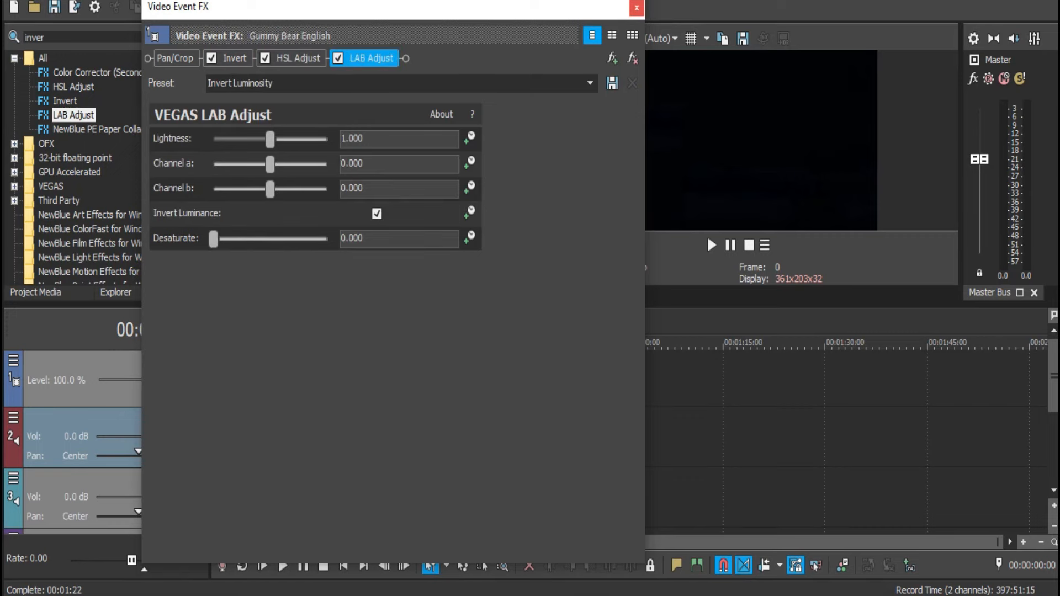
- Close the LAB Adjust settings and examine the pitch-shift properties of the audio events on tracks 2 and 3
key(alt+F4)
right_click(232, 442)
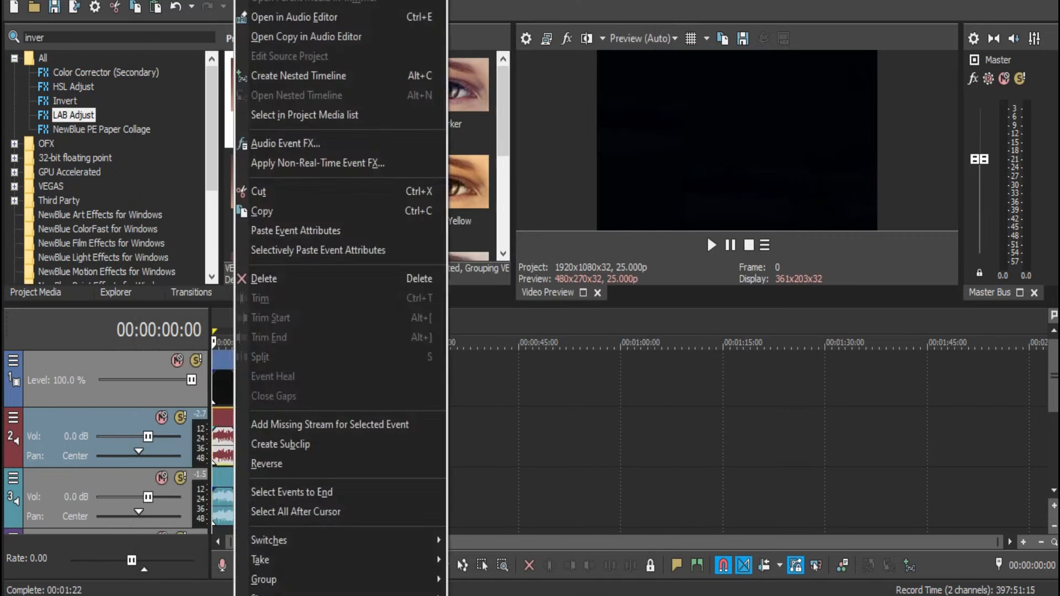
click(260, 593)
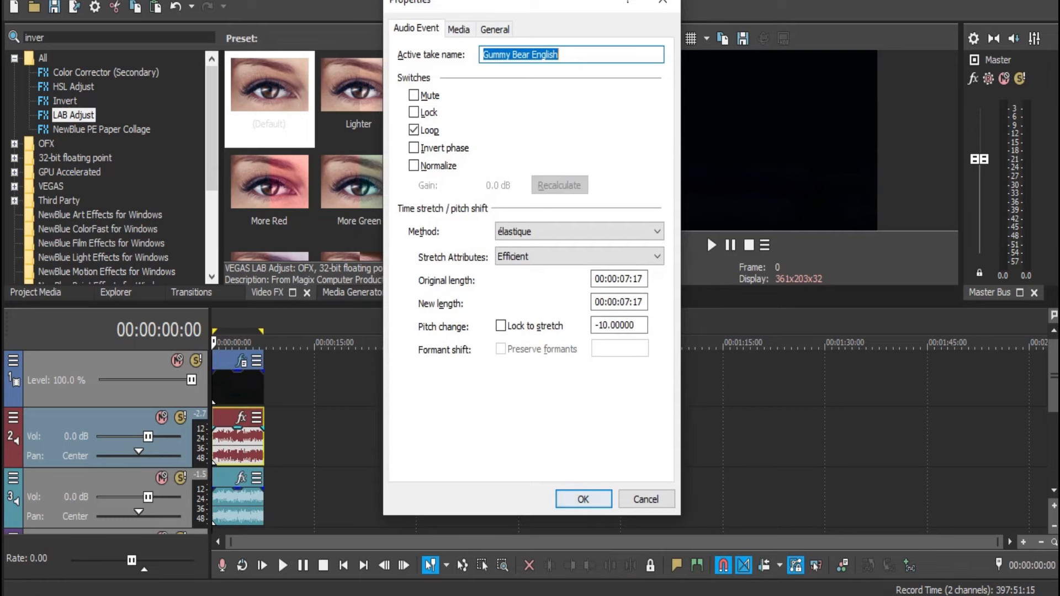
click(583, 499)
right_click(232, 503)
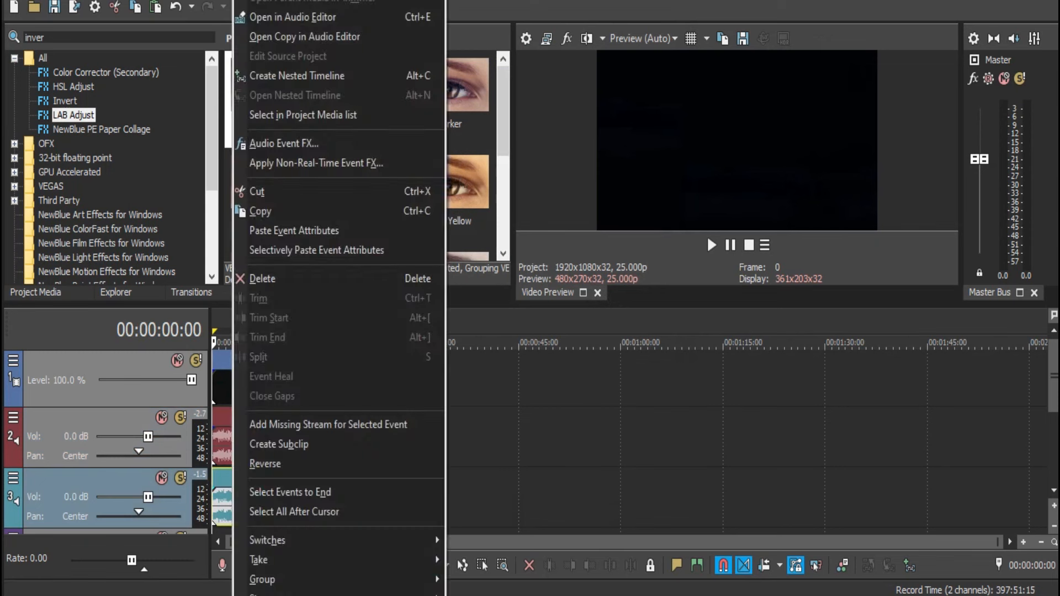
click(260, 593)
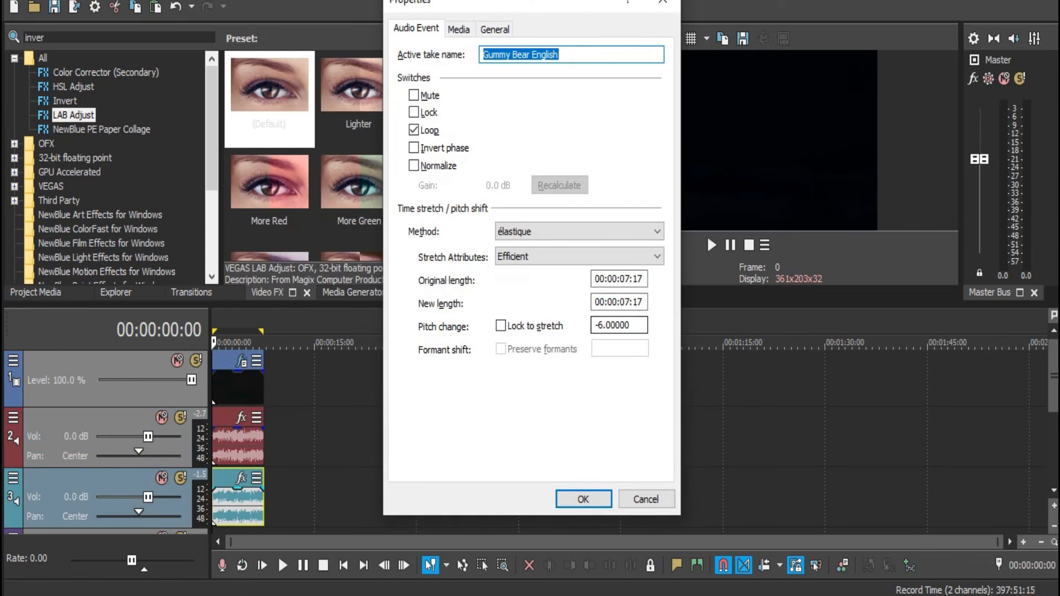
click(583, 499)
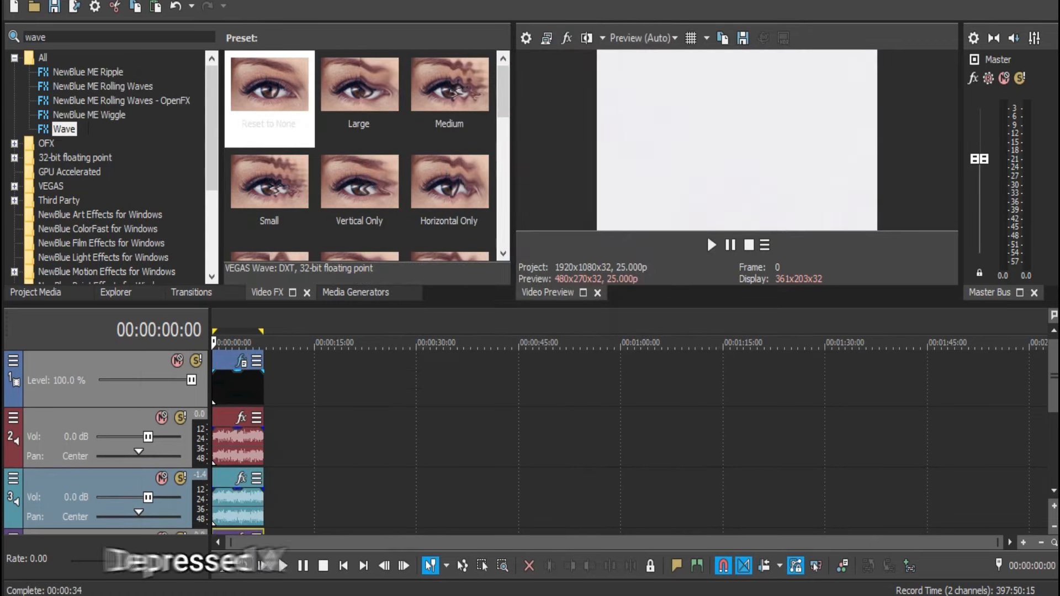
- Examine the Invert, HSL Adjust and Wave settings in the video event's effect chain
click(240, 361)
click(234, 57)
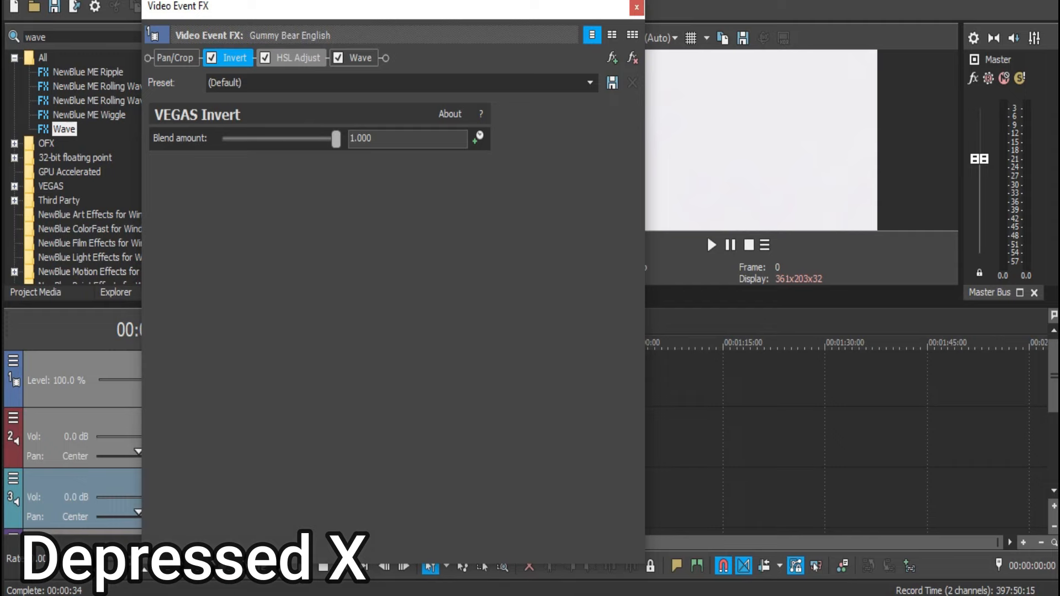
click(298, 58)
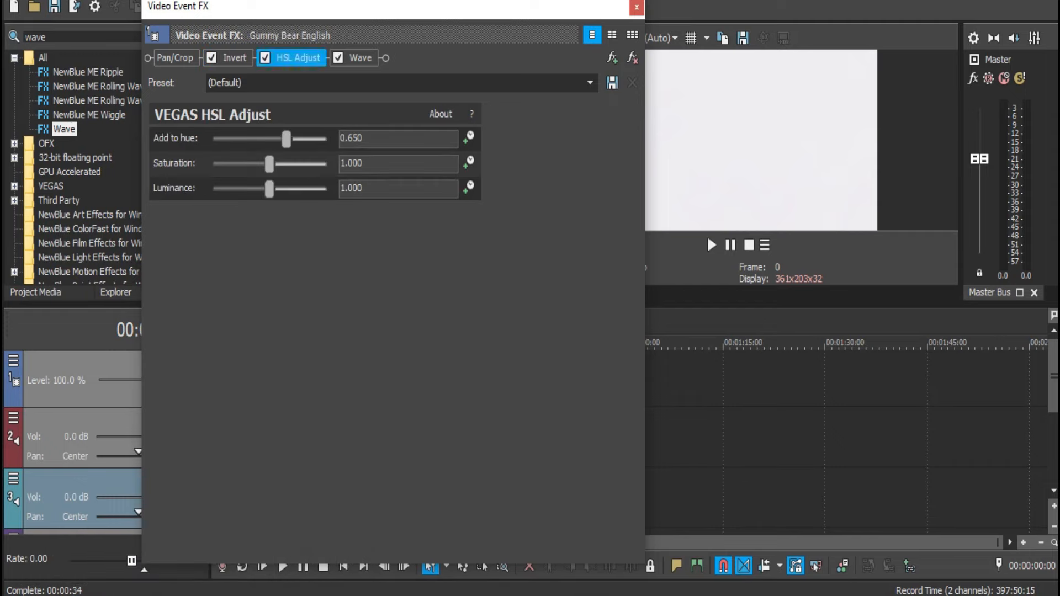
click(358, 57)
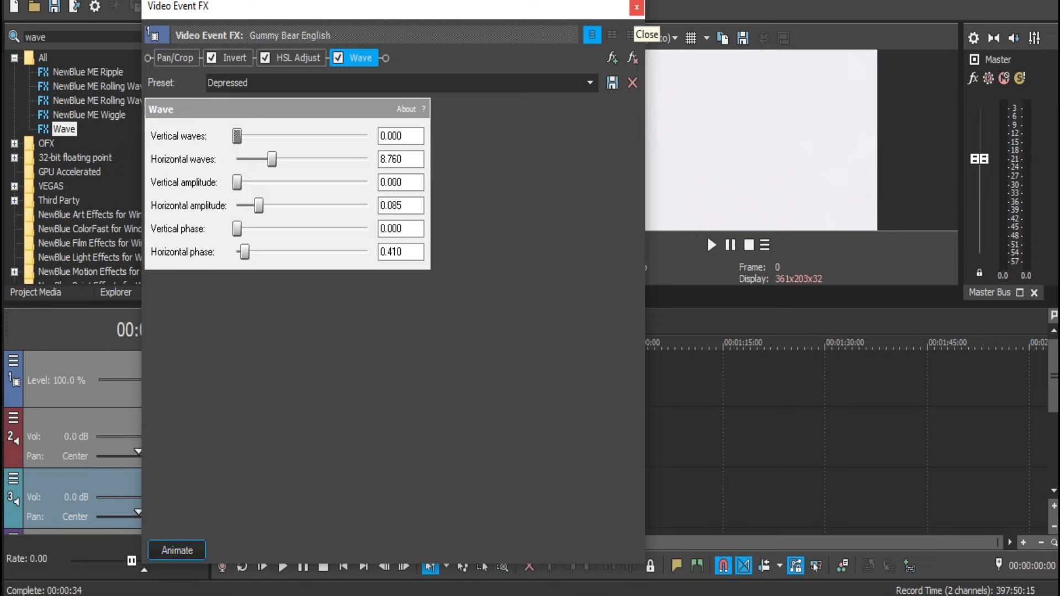
click(637, 7)
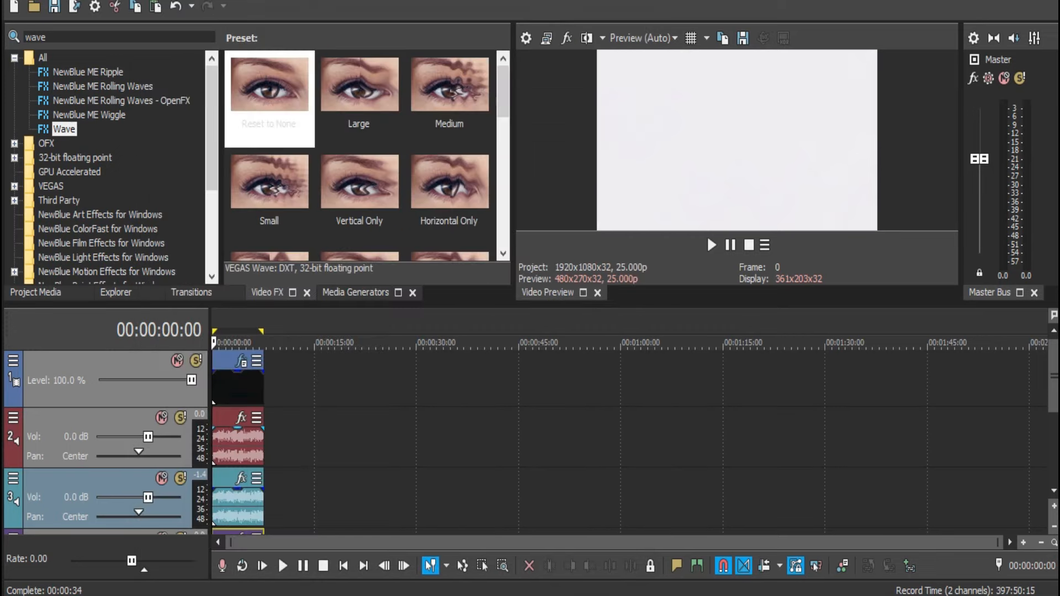
- Examine the time stretch and pitch change settings of the audio events on tracks 2 and 3
right_click(225, 442)
key(p)
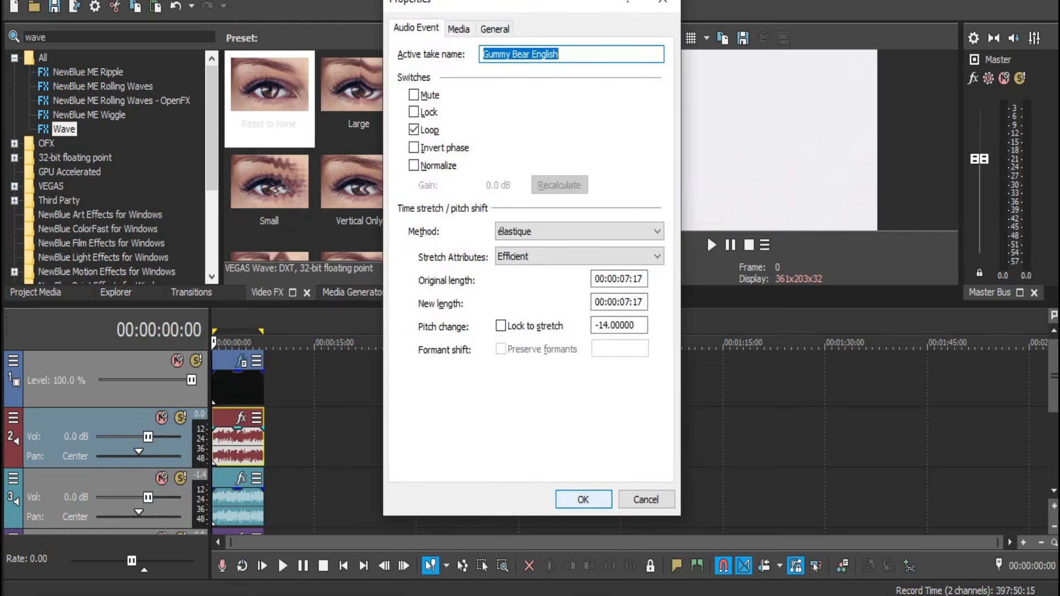
key(Return)
key(Down)
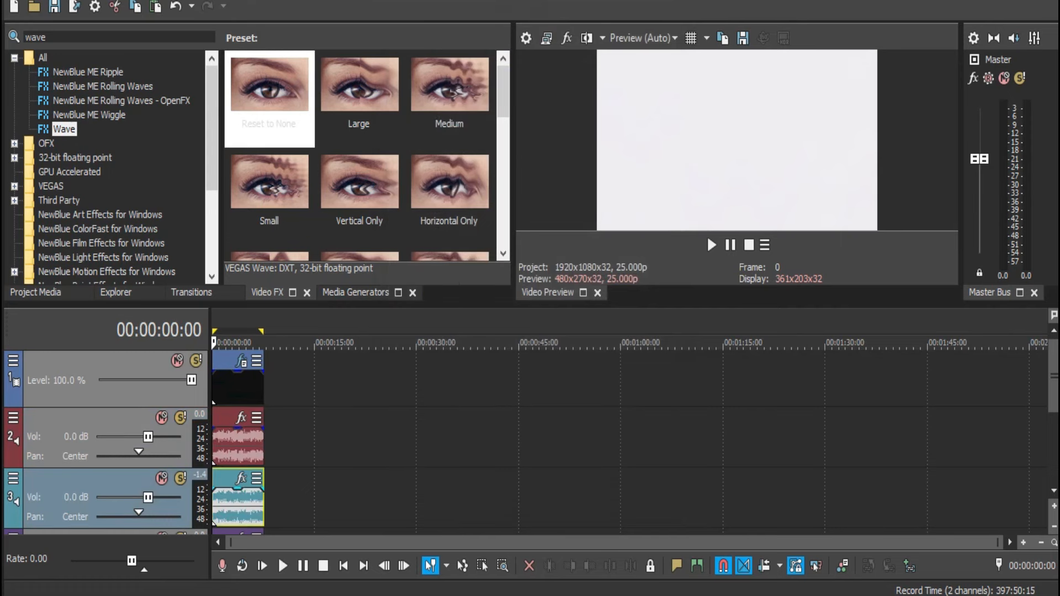
key(alt+Return)
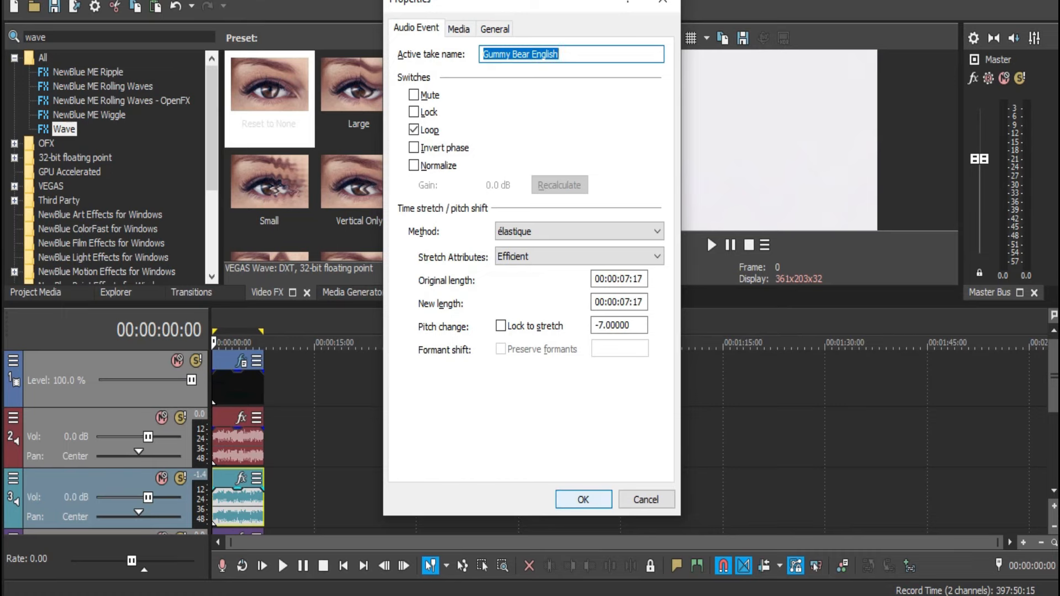
key(Return)
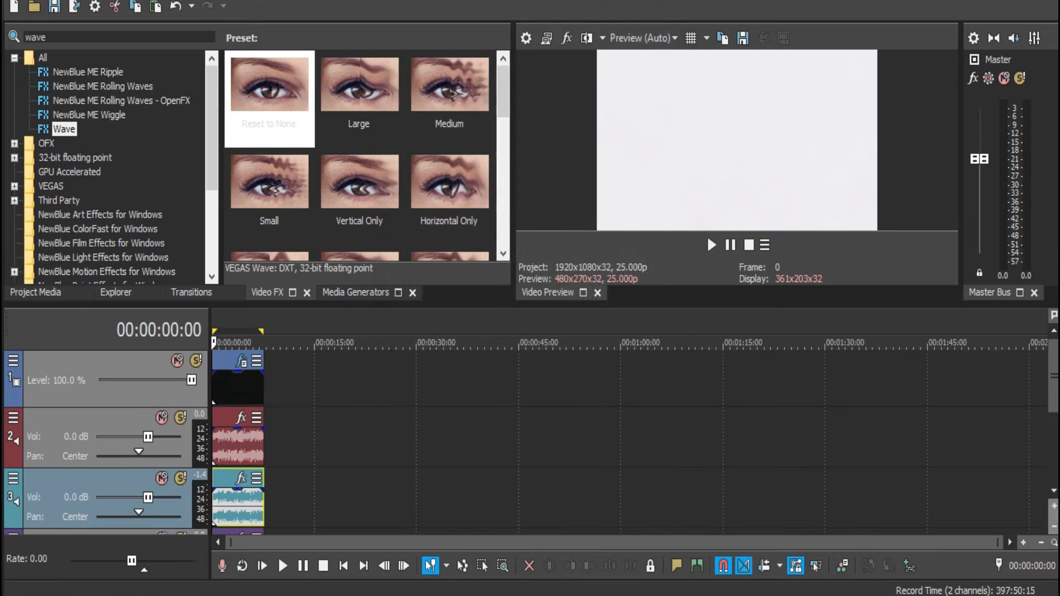
- Set the time stretch / pitch shift method of the track 4 audio event to élastique
key(Down)
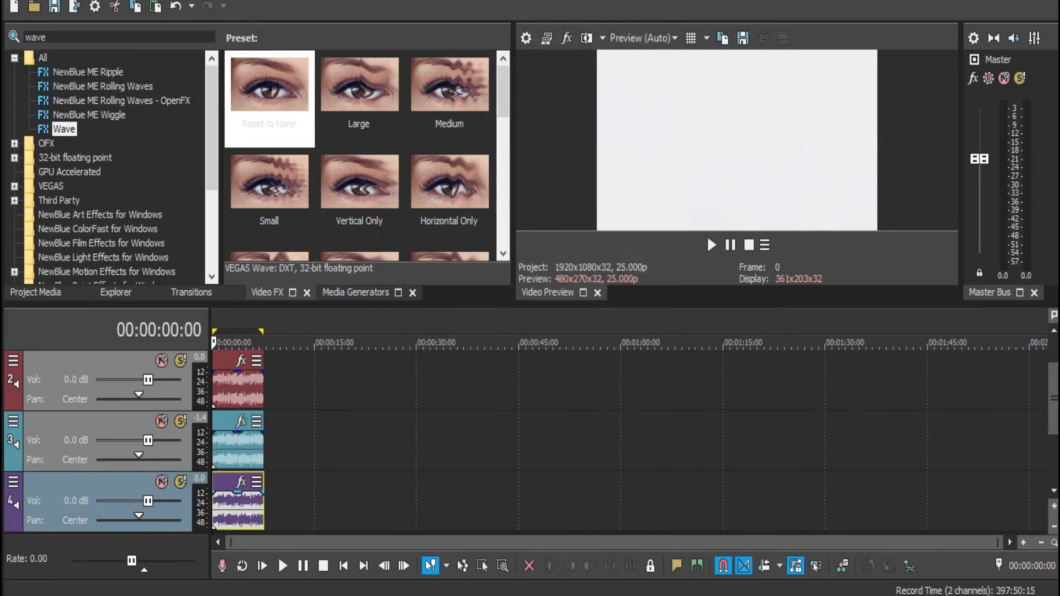
key(alt+Return)
click(579, 231)
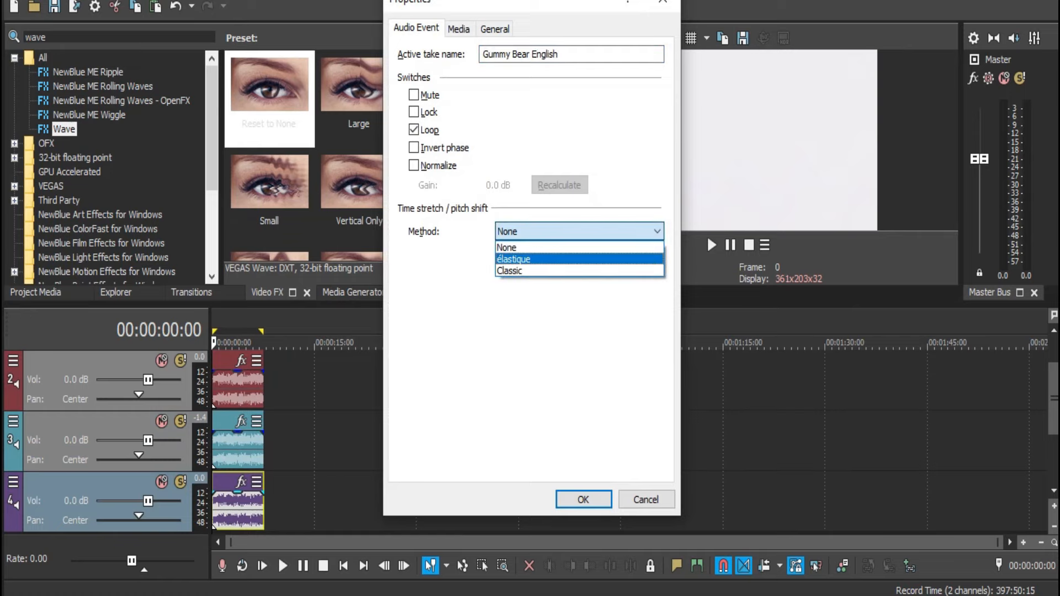
click(578, 257)
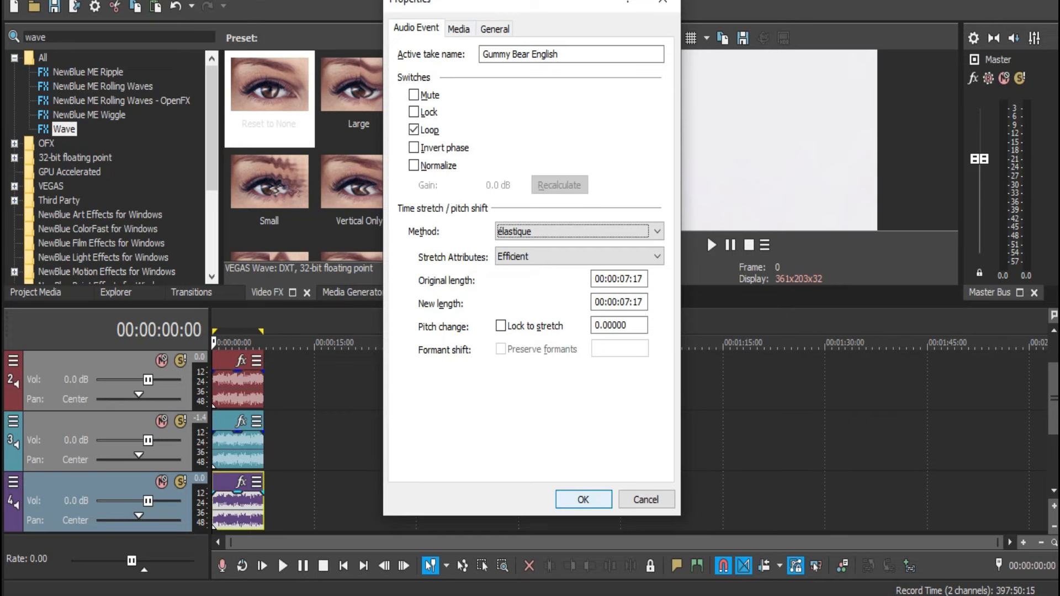
key(Return)
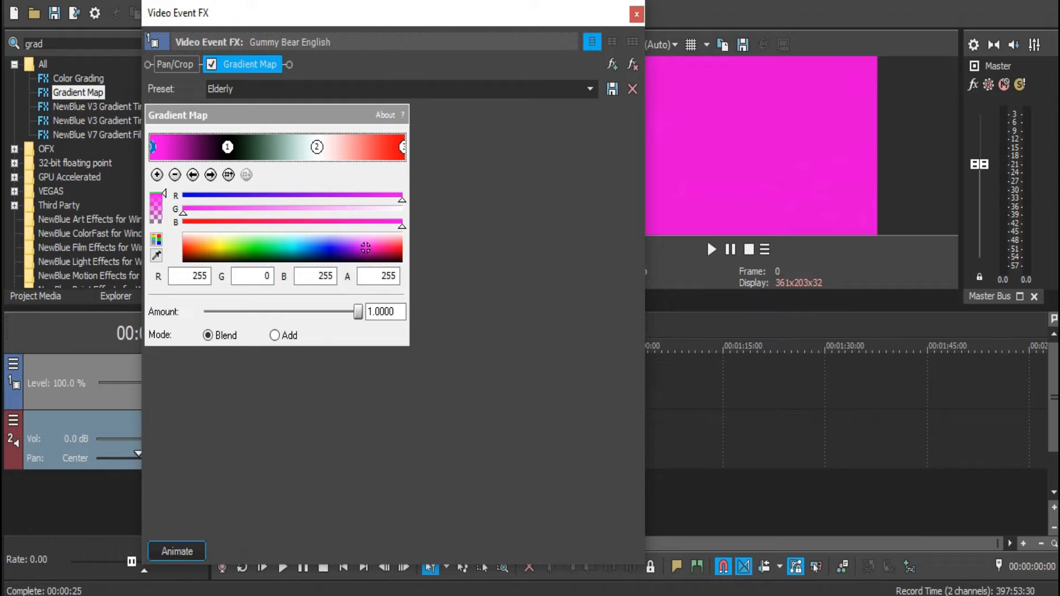
- Examine the remaining colour points of the Elderly Gradient Map, and close the video and Vocodex audio effect windows
click(228, 146)
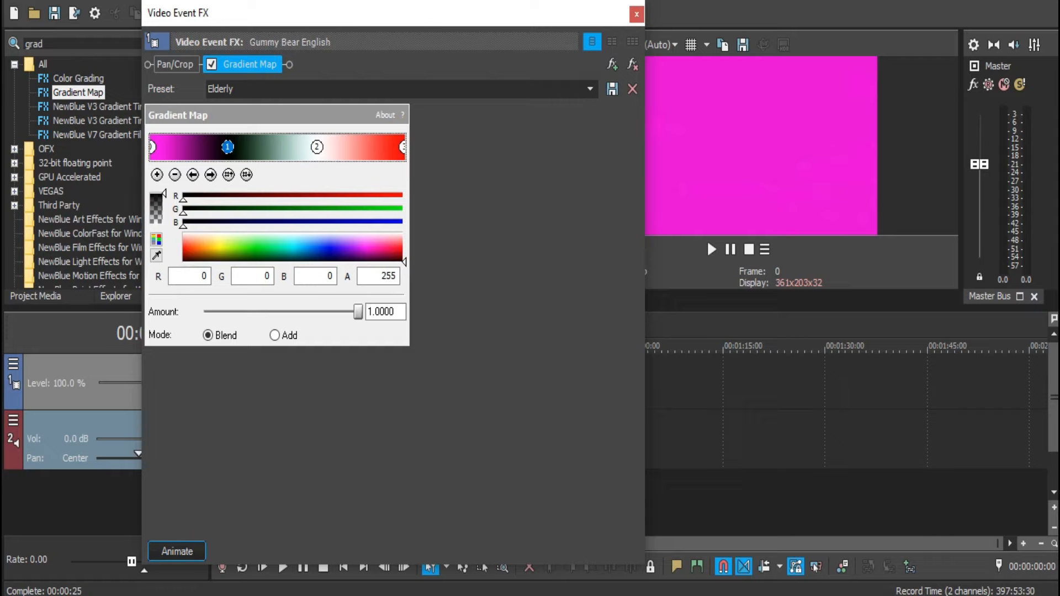
click(316, 147)
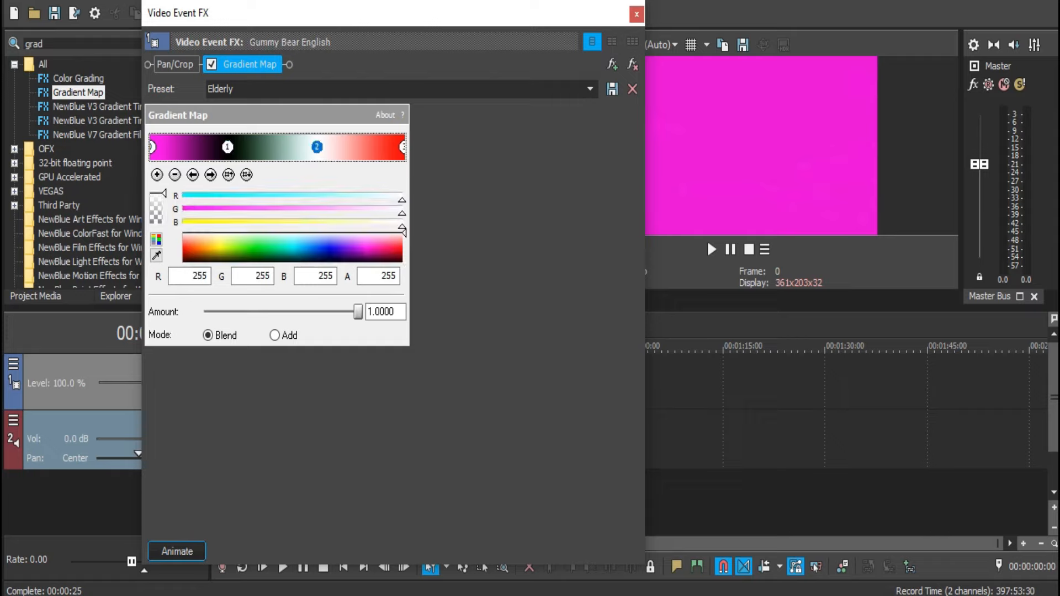
click(402, 147)
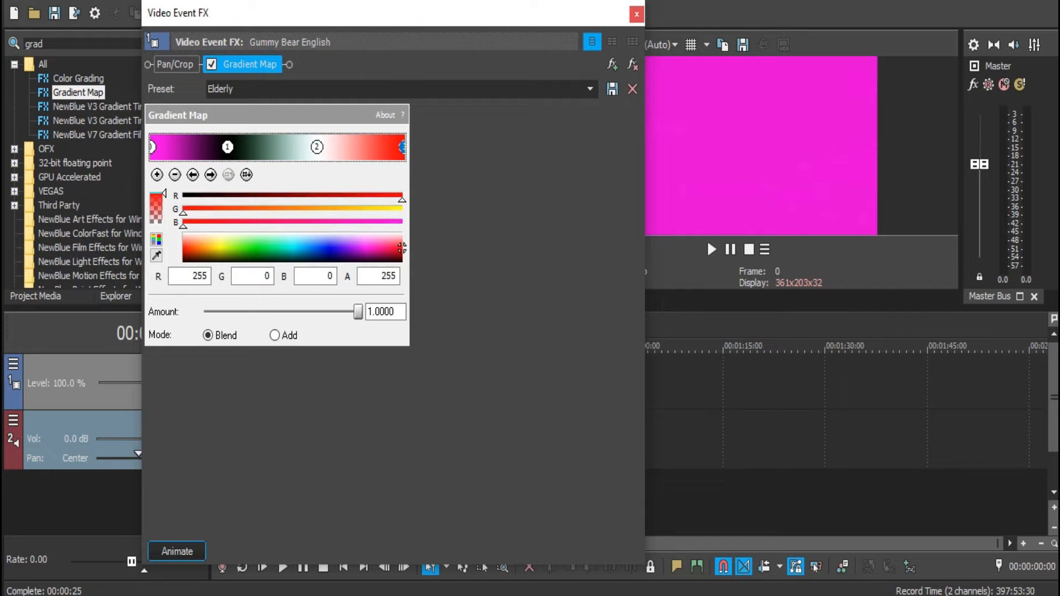
click(636, 14)
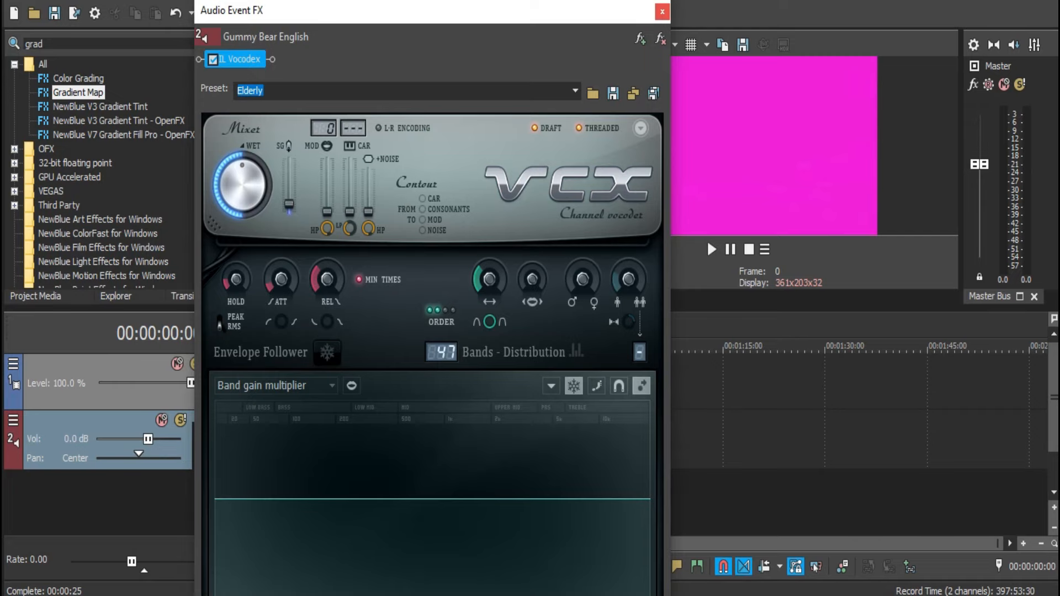
click(662, 11)
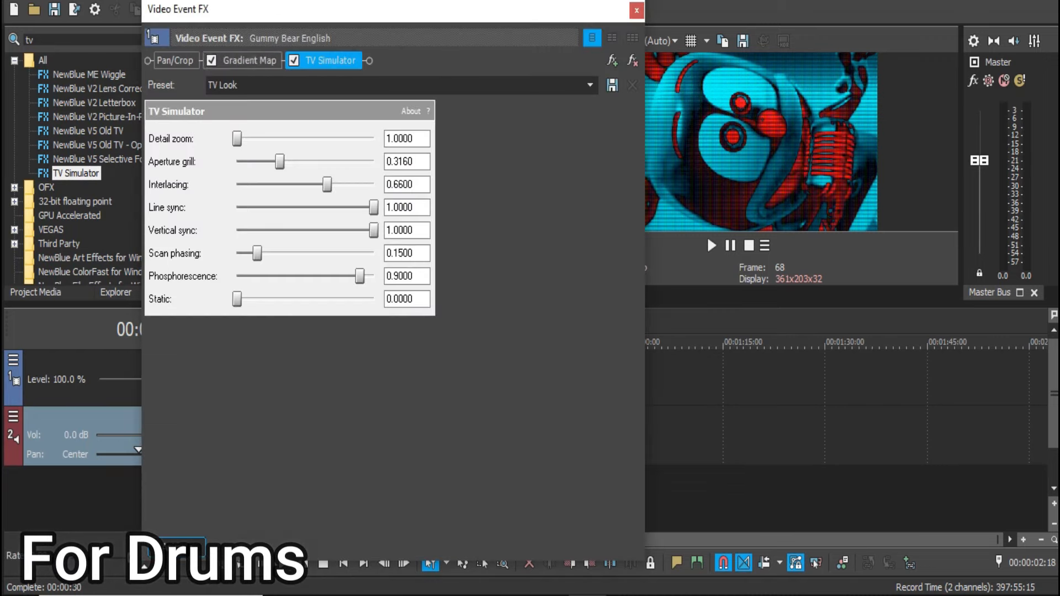
- Examine the colour points of the "for drums" Gradient Map and the TV Simulator's settings and presets
click(248, 61)
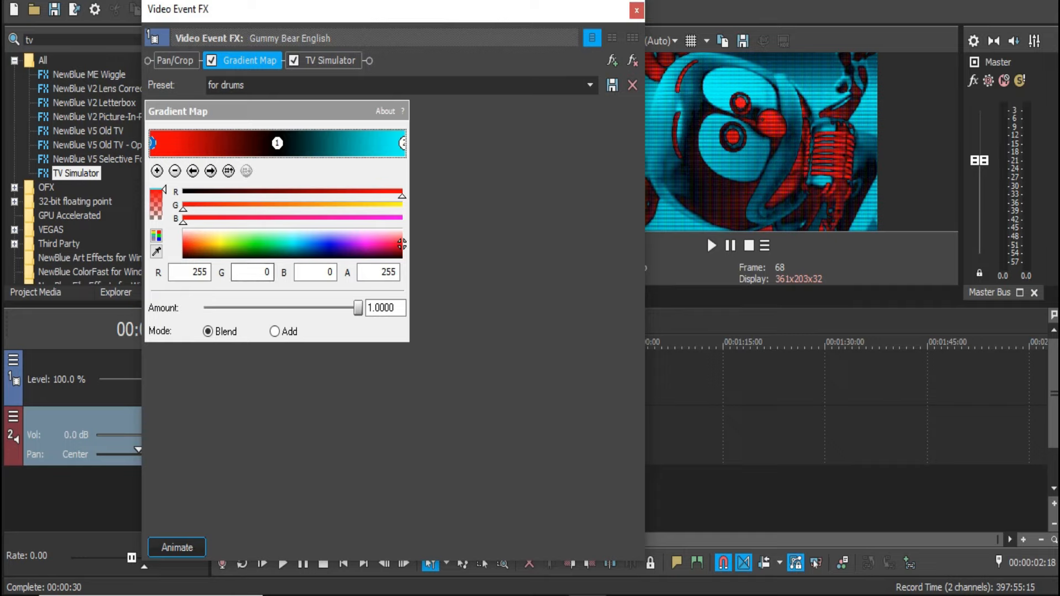
click(278, 143)
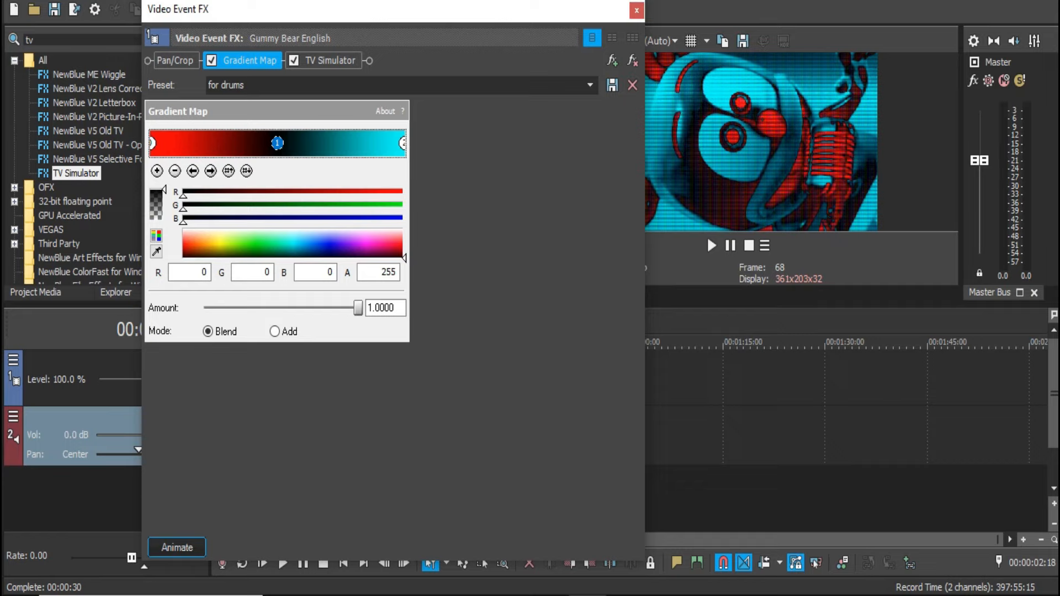
click(402, 143)
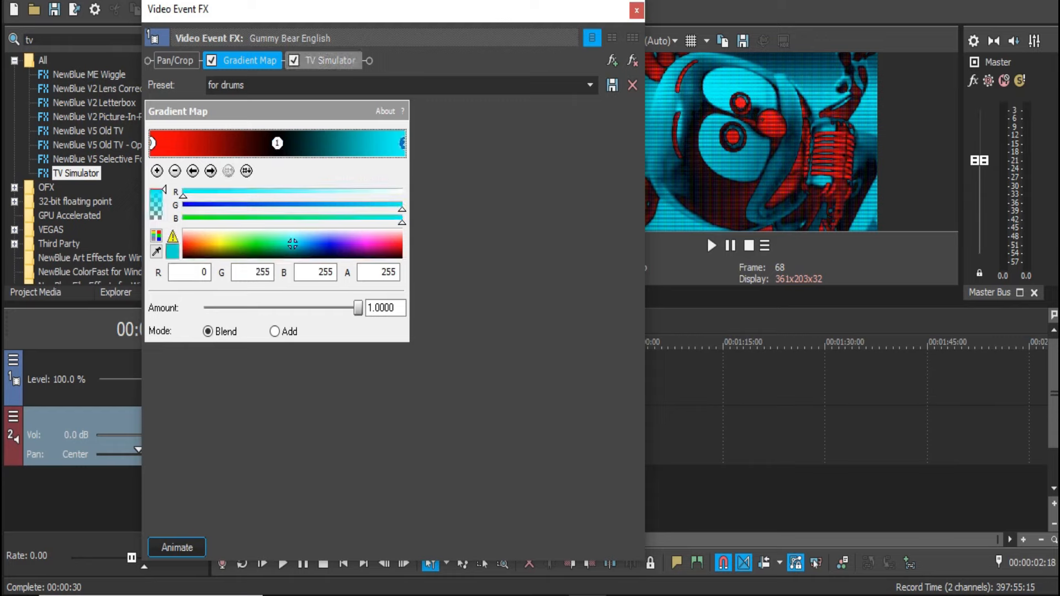
click(330, 60)
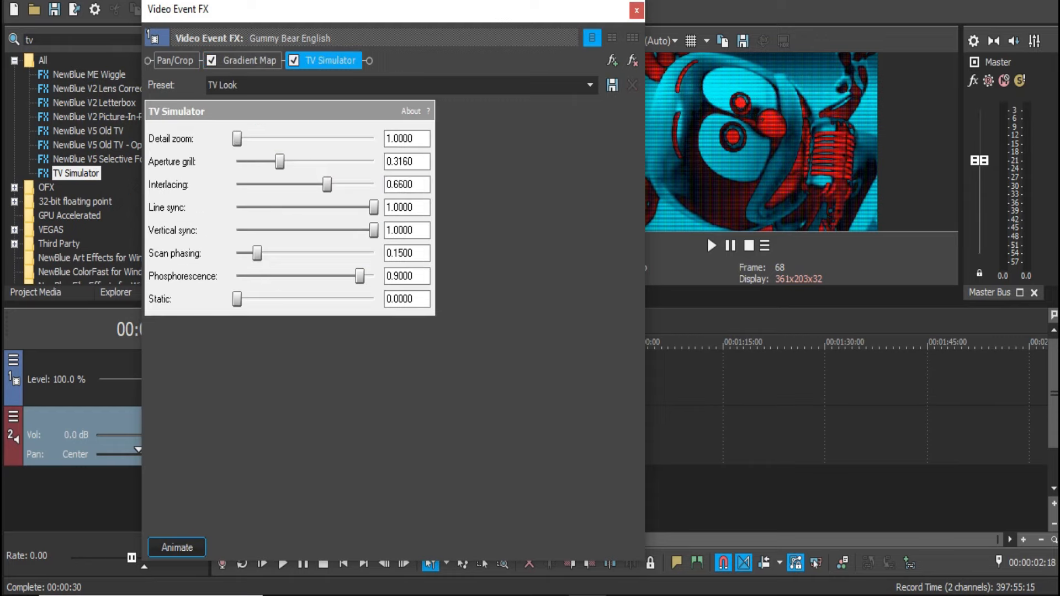
click(590, 85)
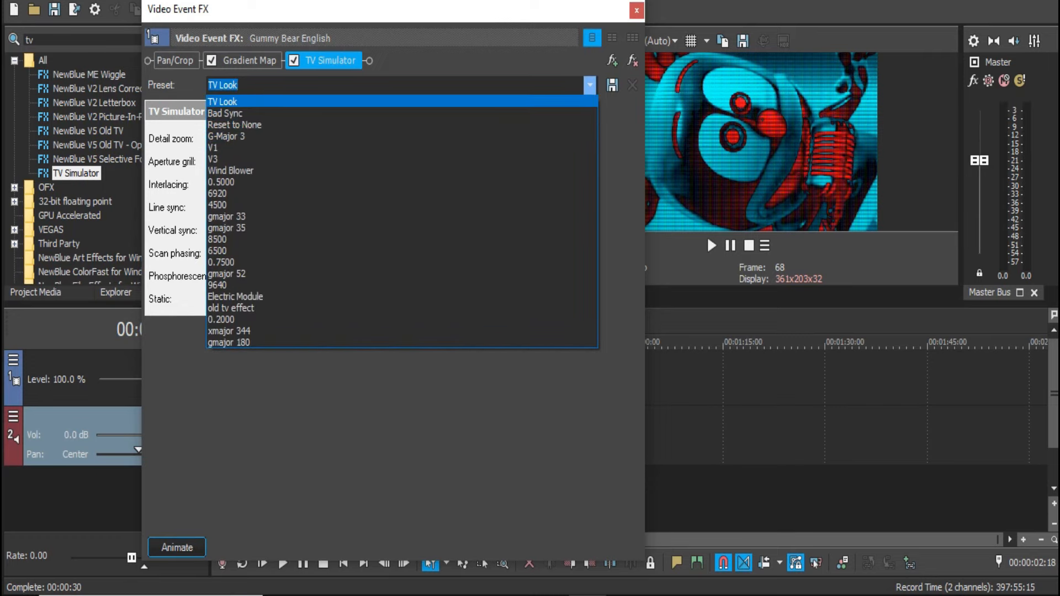
key(Escape)
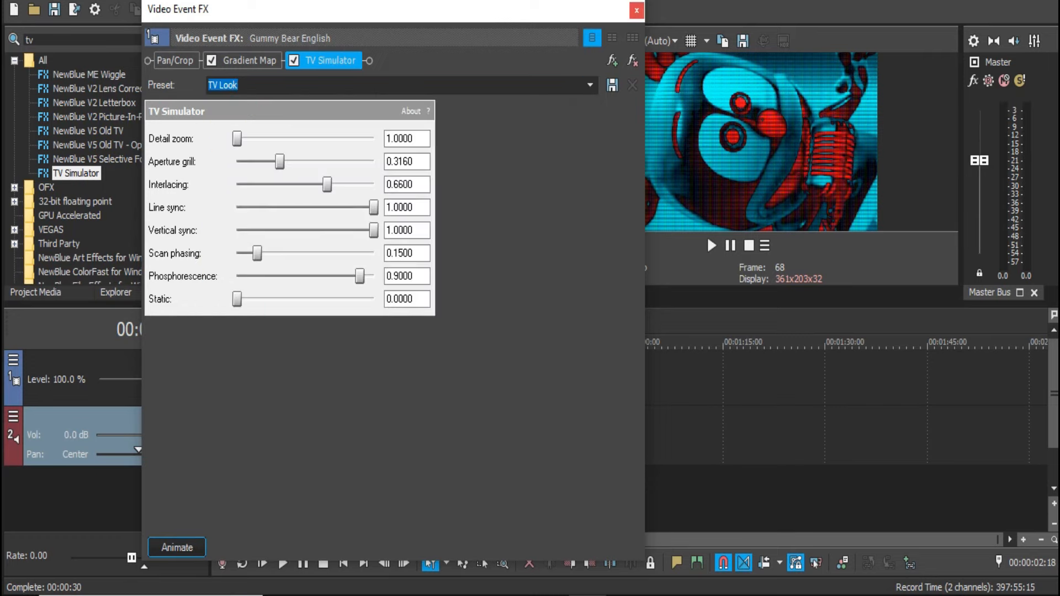
click(636, 10)
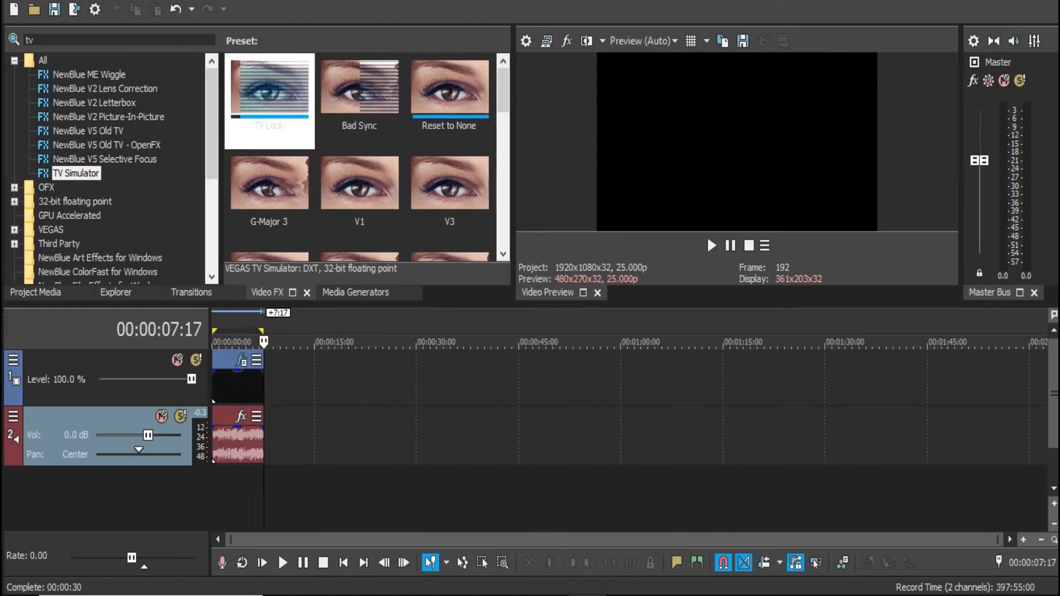
- Add the IL Vocodex plug-in to the track 2 audio event
click(241, 416)
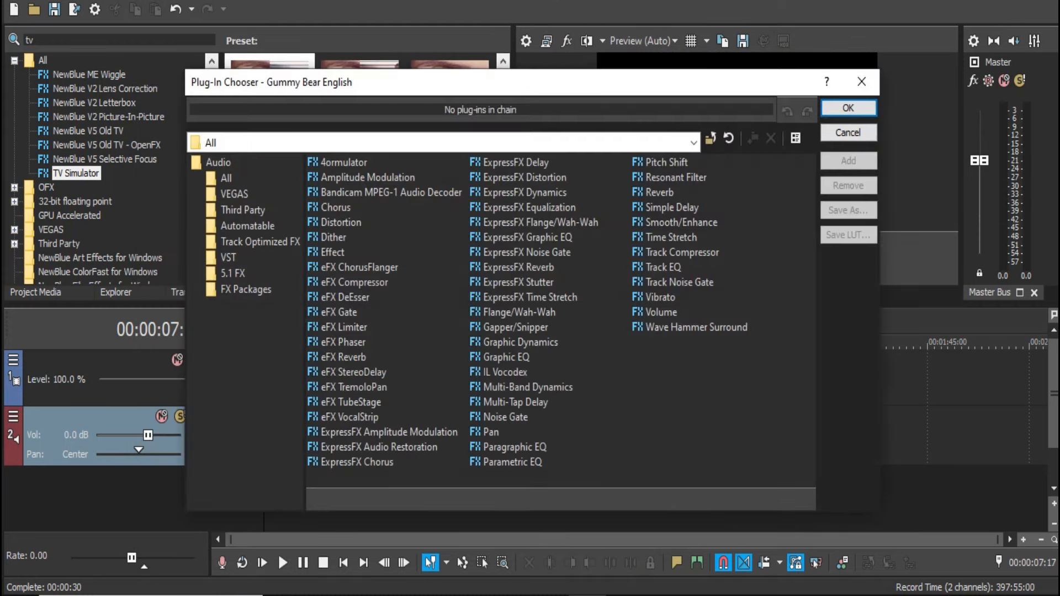
click(505, 372)
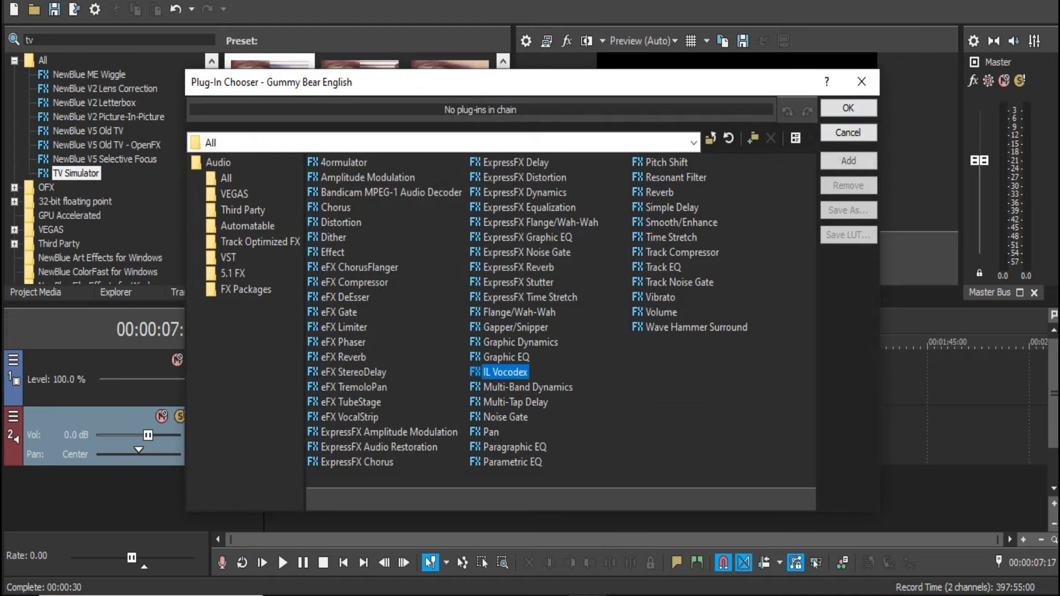
click(848, 108)
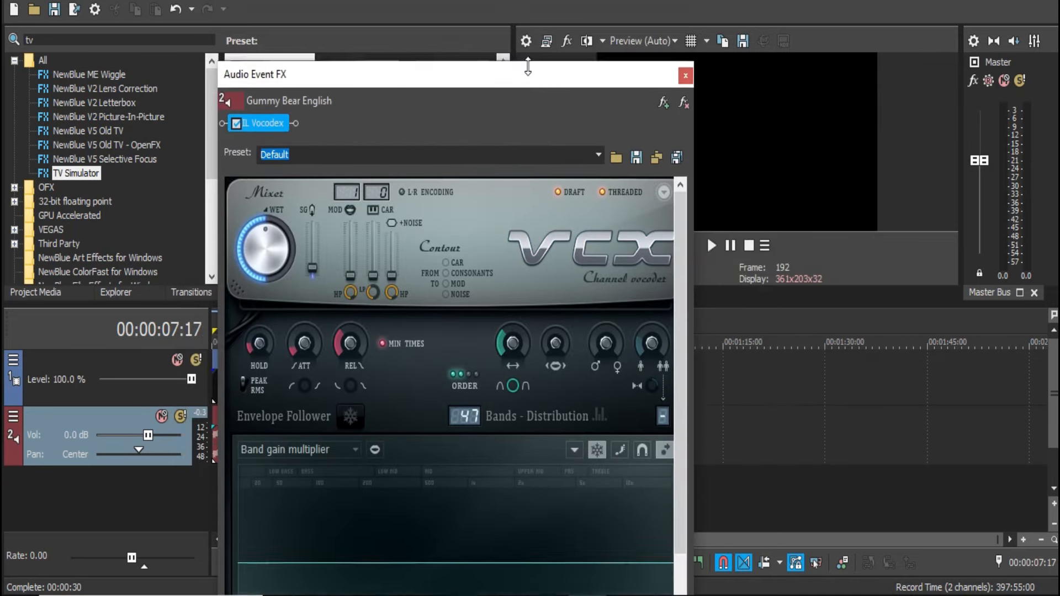
- Load the For drums preset in IL Vocodex
drag(528, 66, 494, 10)
drag(656, 270, 655, 370)
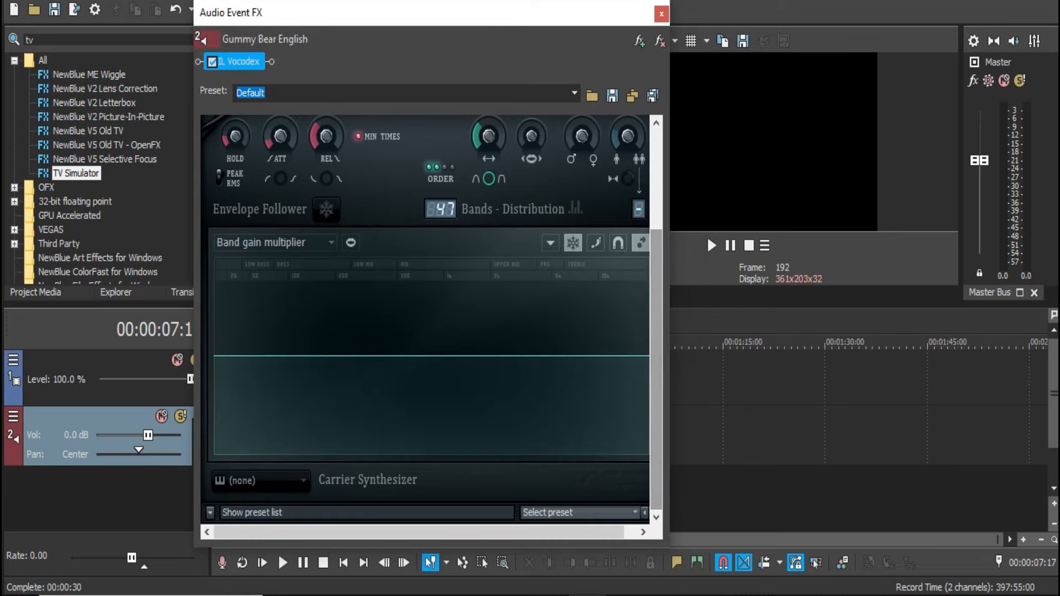
click(577, 512)
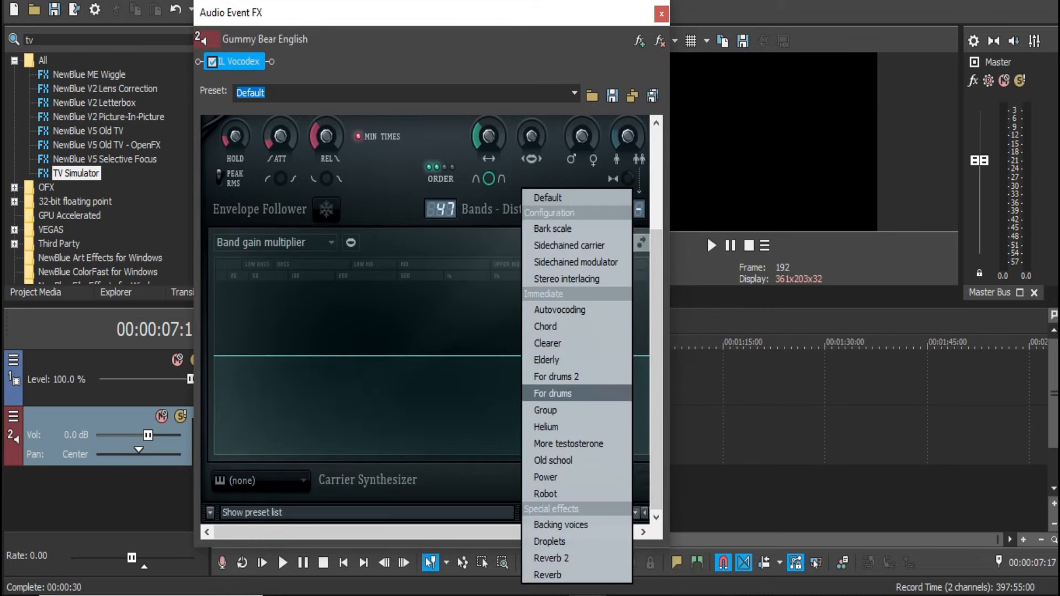
click(552, 393)
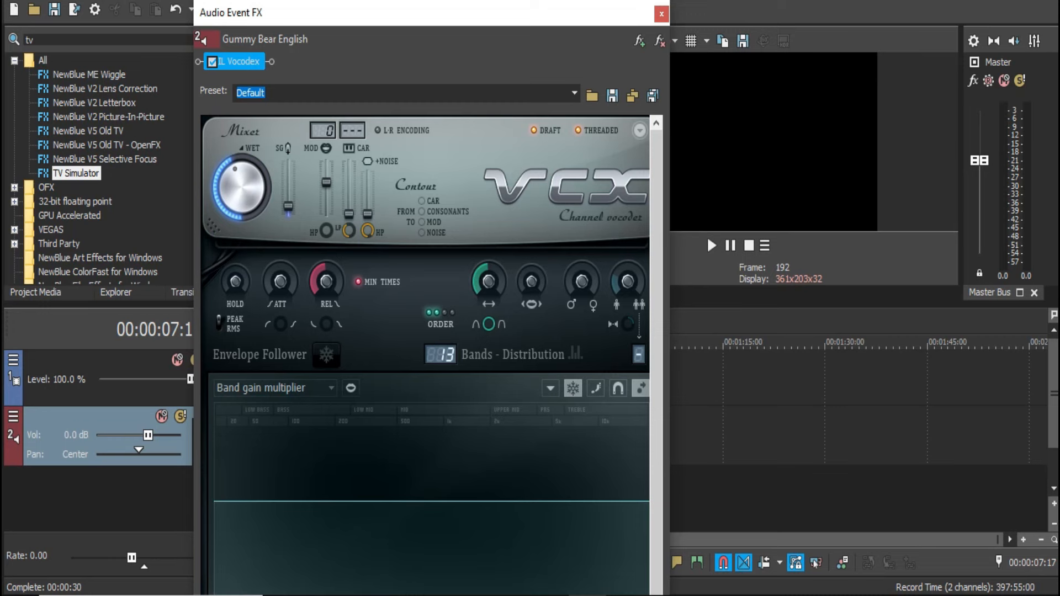
- Close the Vocodex audio effect window, and examine the horizontal flip option in the video event's Pan/Crop
click(660, 13)
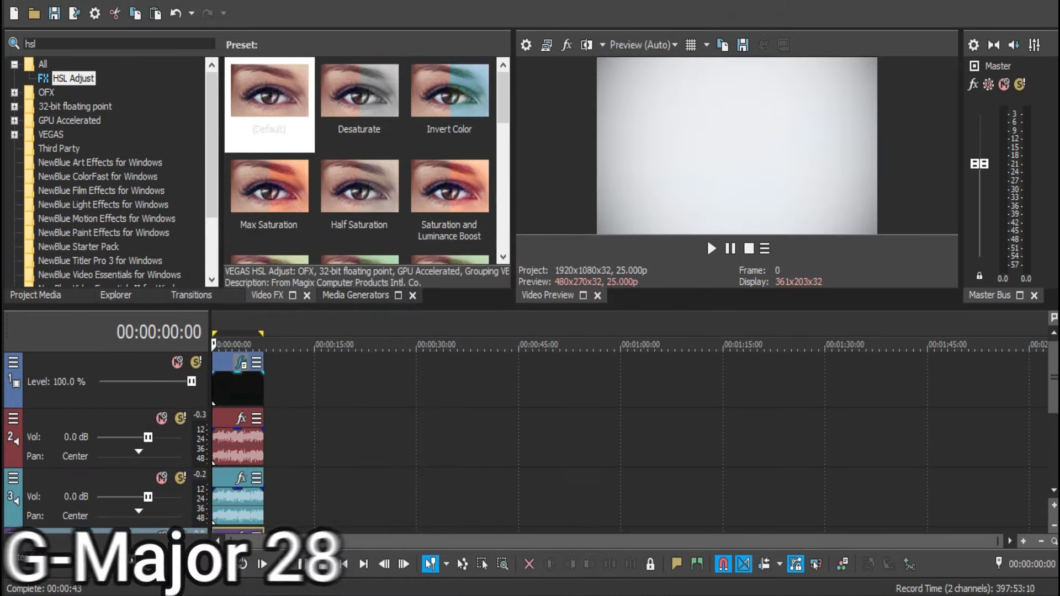
click(241, 362)
click(175, 64)
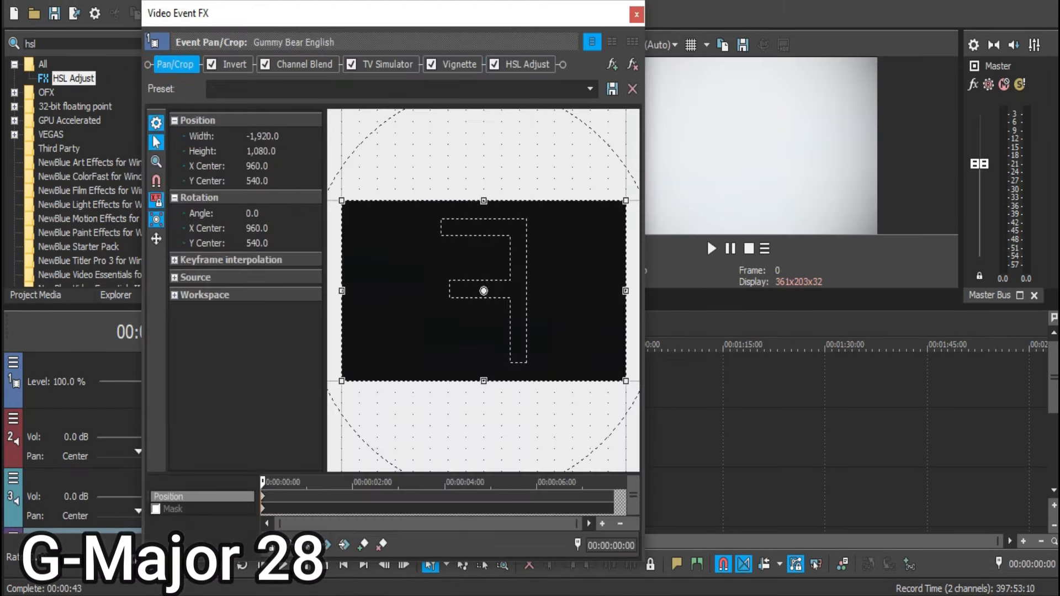
right_click(485, 291)
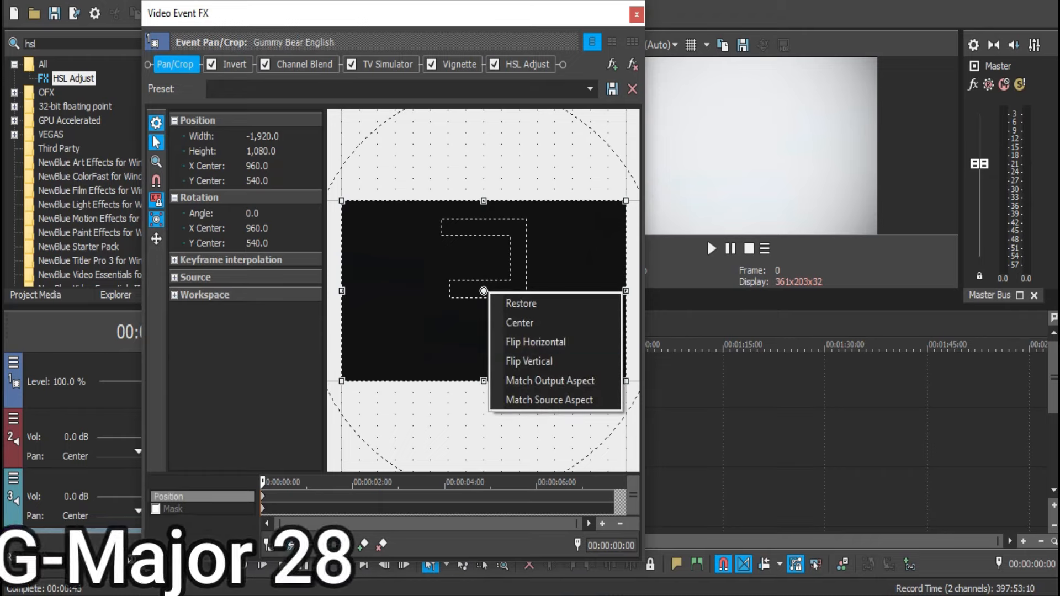
click(536, 341)
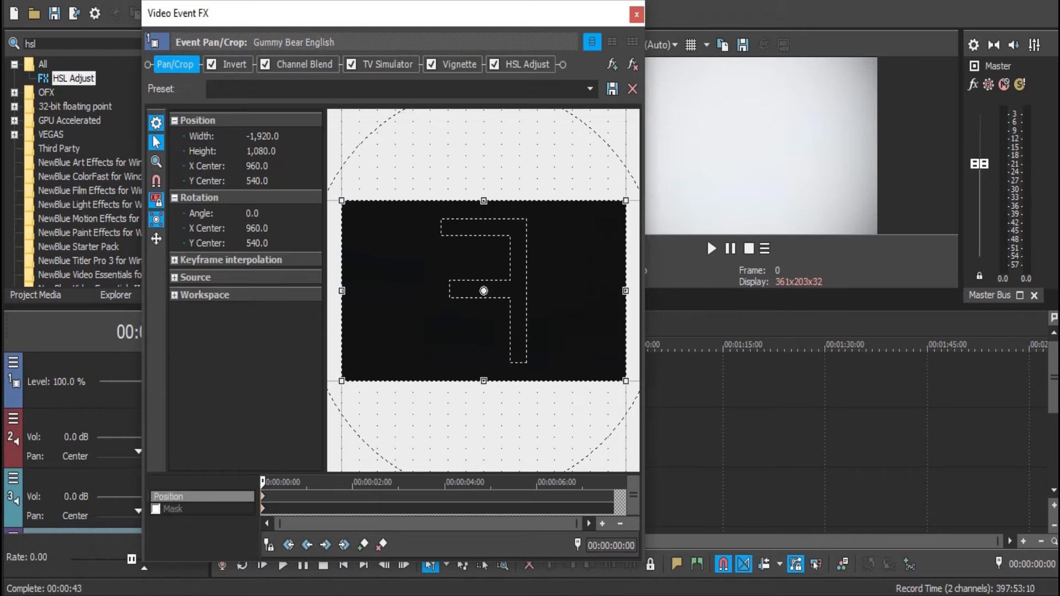
- Apply the 100% Inversion preset to the Invert effect and the RGB to BGR preset to Channel Blend
click(227, 64)
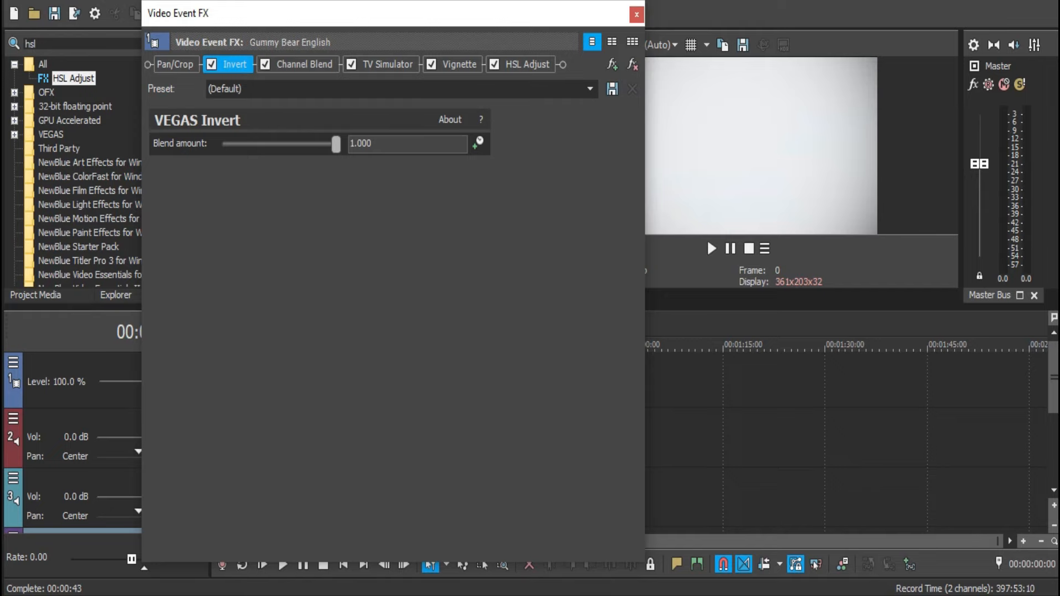
click(590, 89)
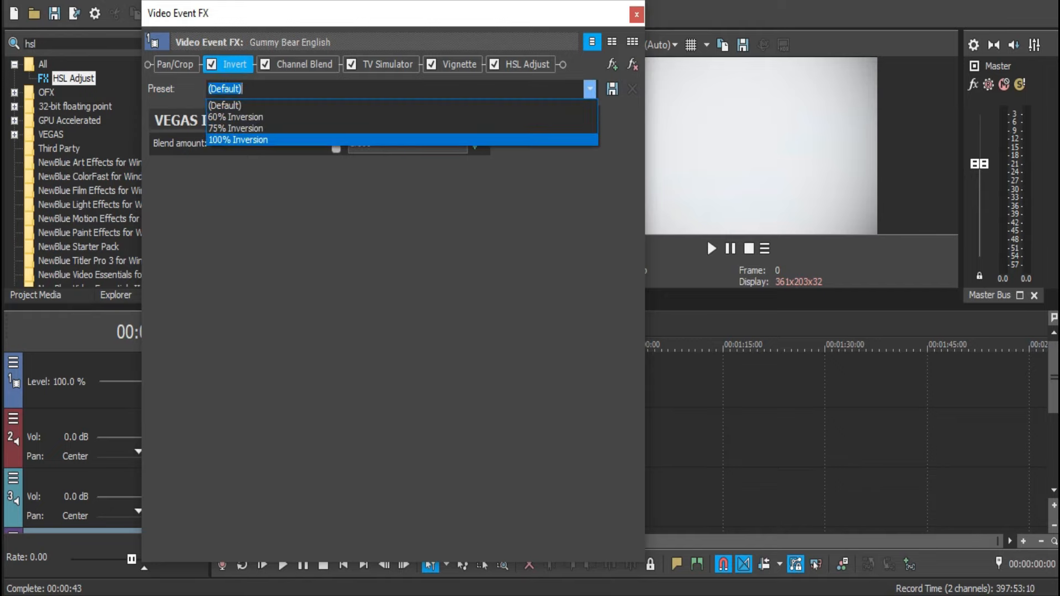
click(237, 140)
click(304, 64)
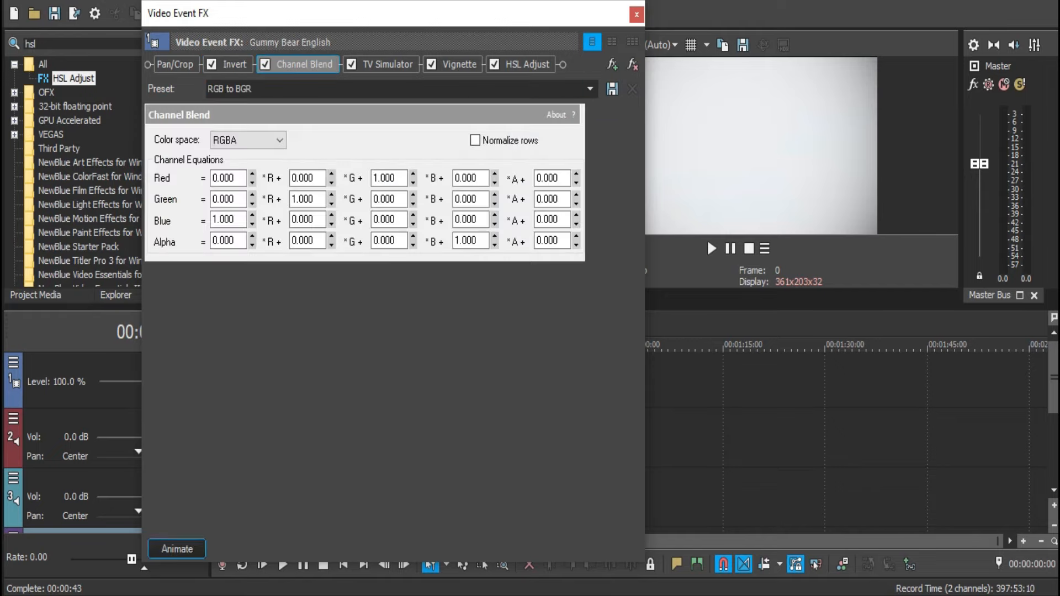
click(590, 88)
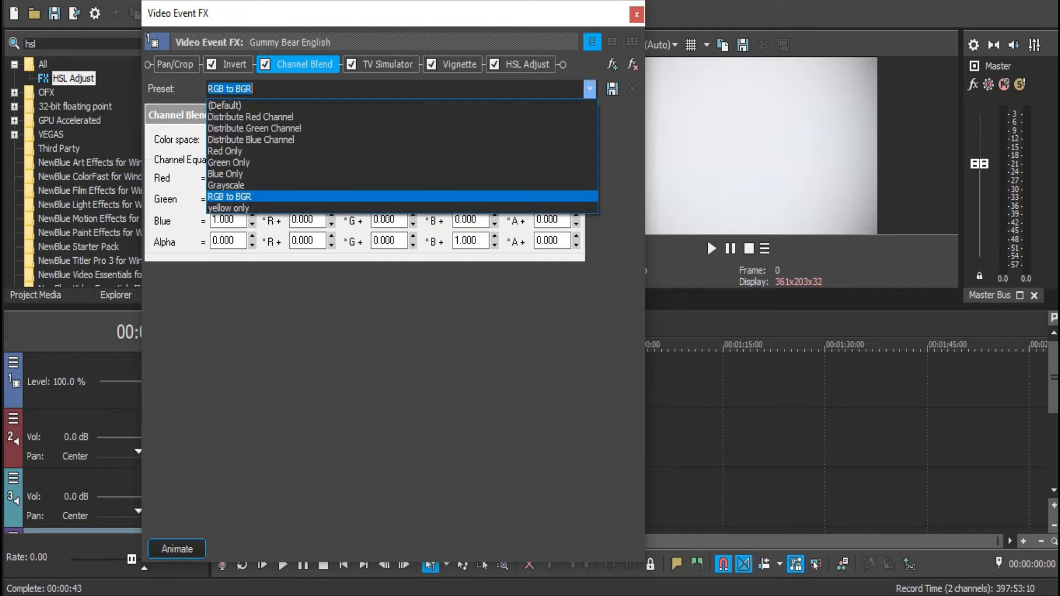
click(230, 197)
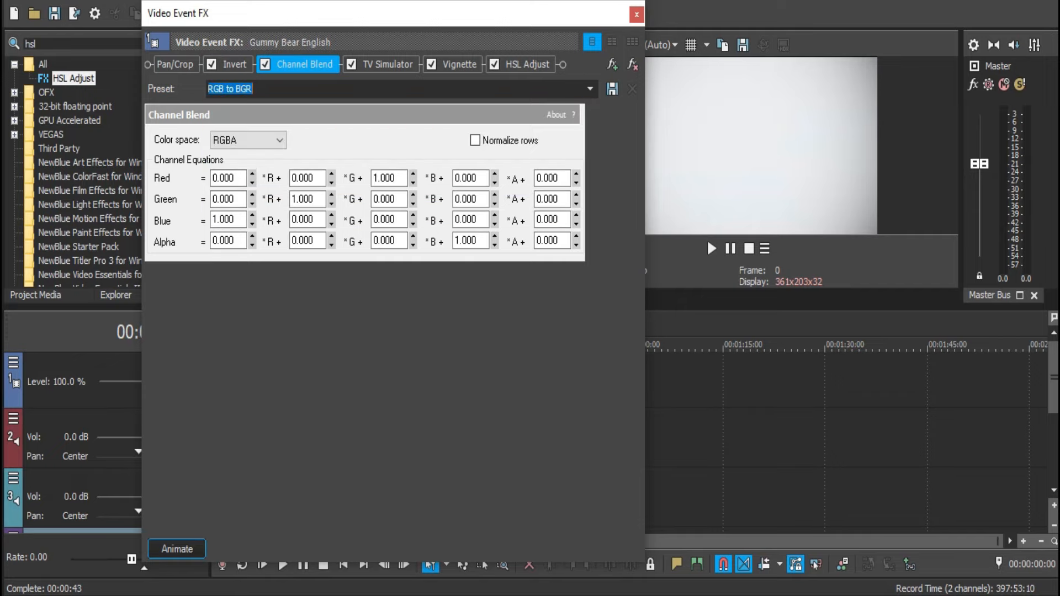
- Examine the TV Simulator, Vignette and HSL Adjust settings of the video event, and close the effects window
click(381, 64)
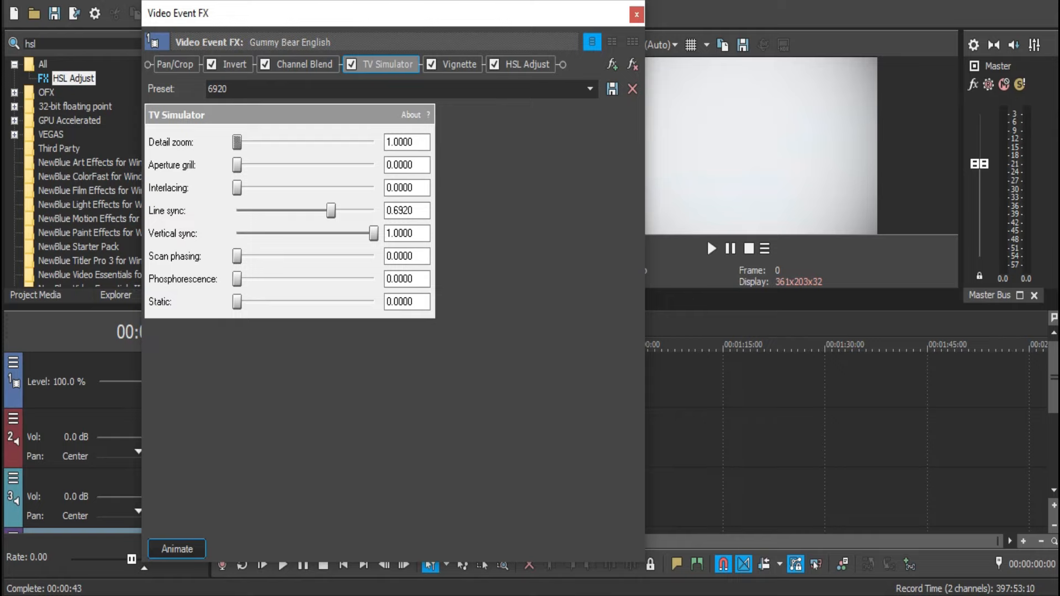
key(Tab)
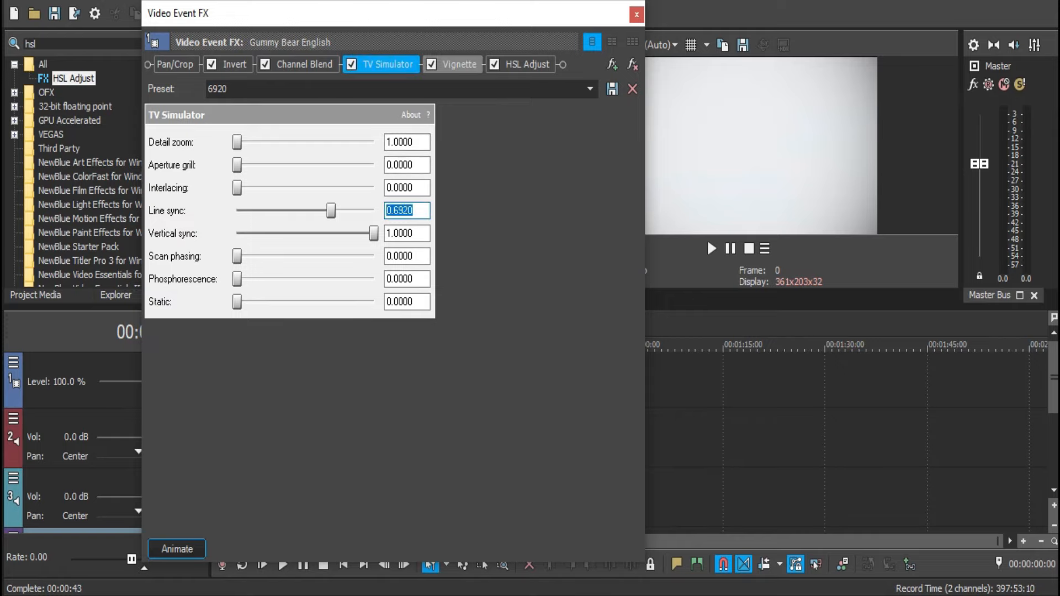
click(459, 64)
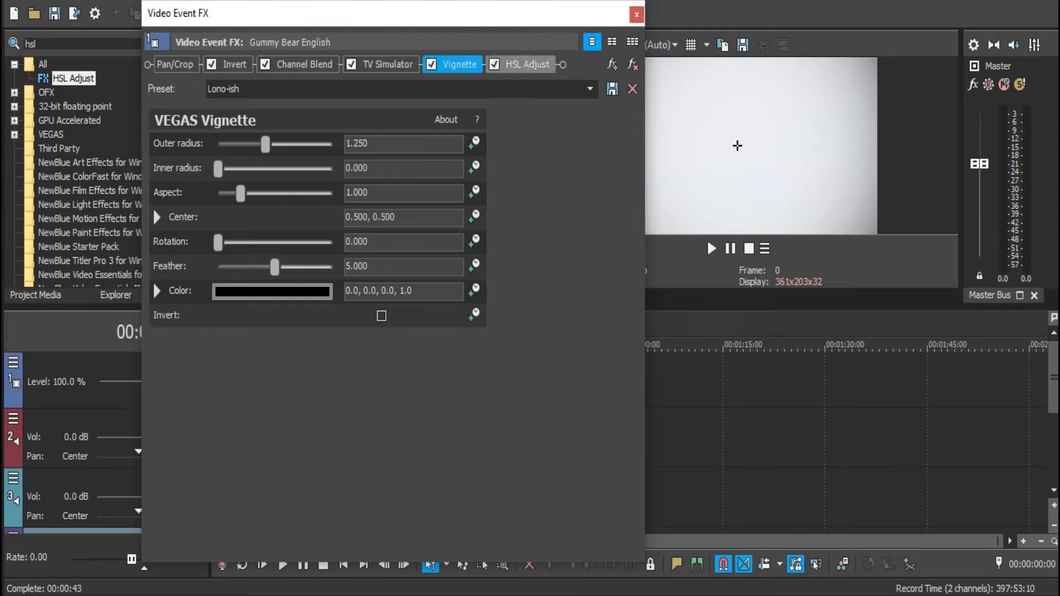
click(527, 64)
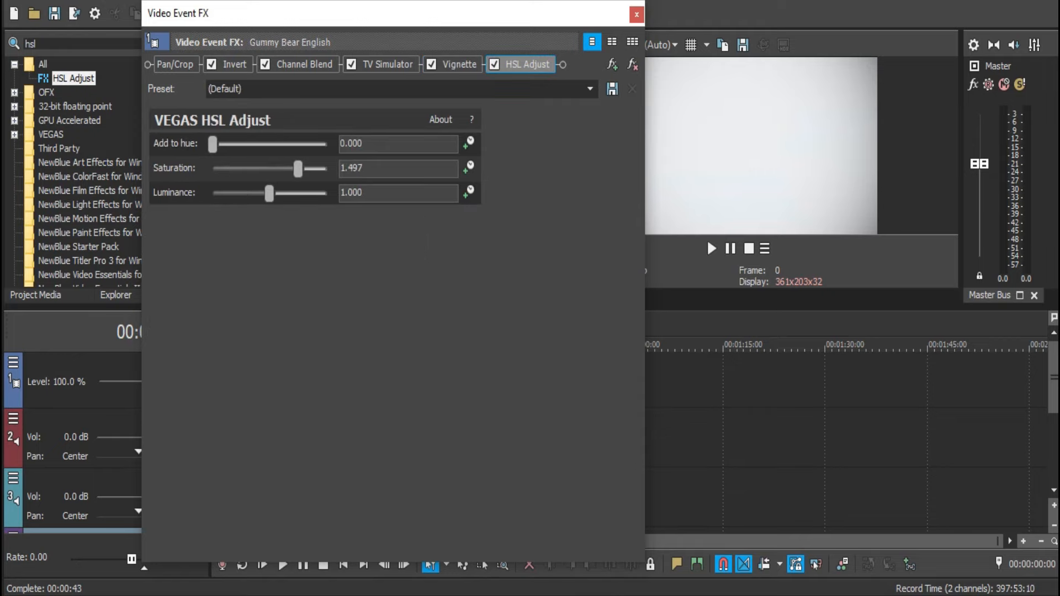
key(alt+F4)
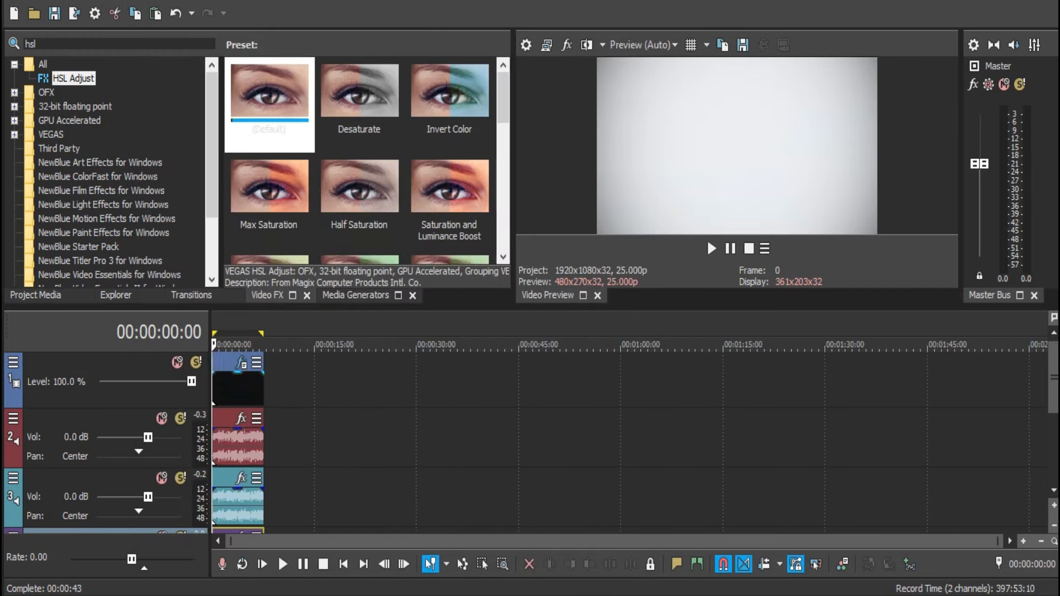
- Examine the pitch change in the properties of the audio events on tracks 2, 3 and 4
right_click(231, 444)
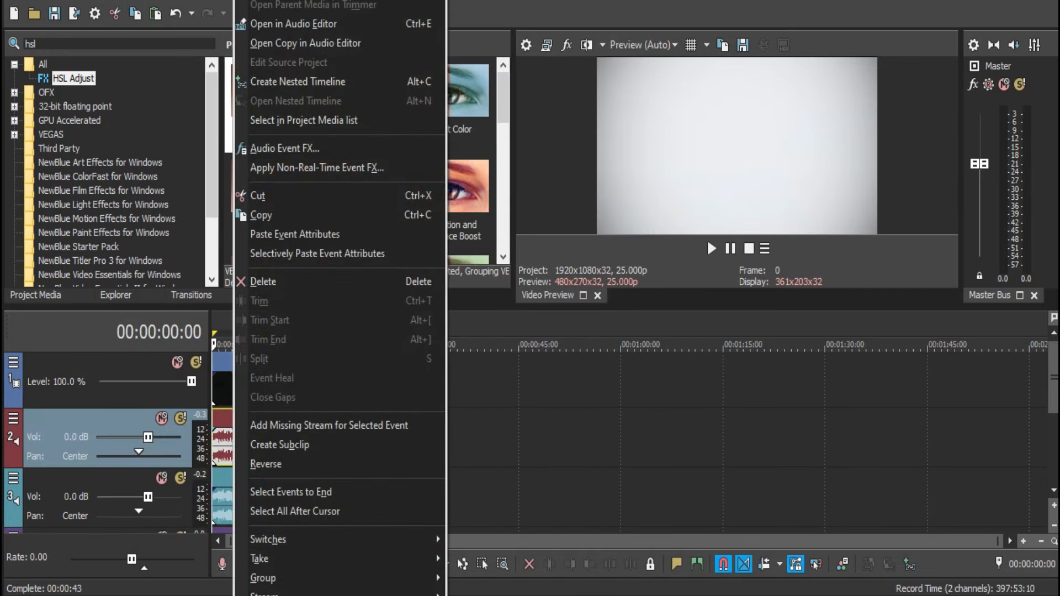
click(265, 593)
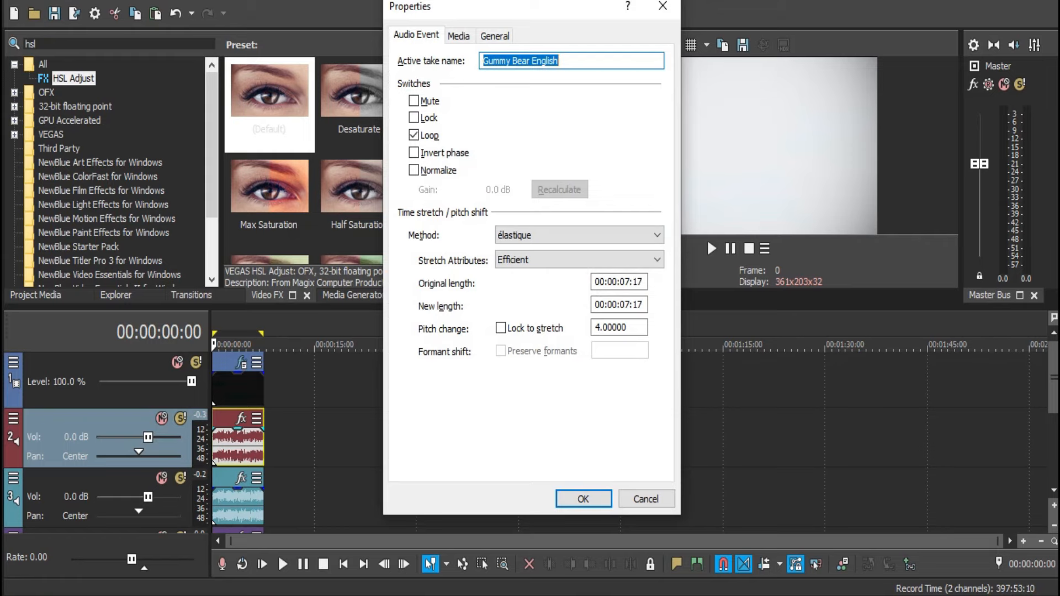
key(Return)
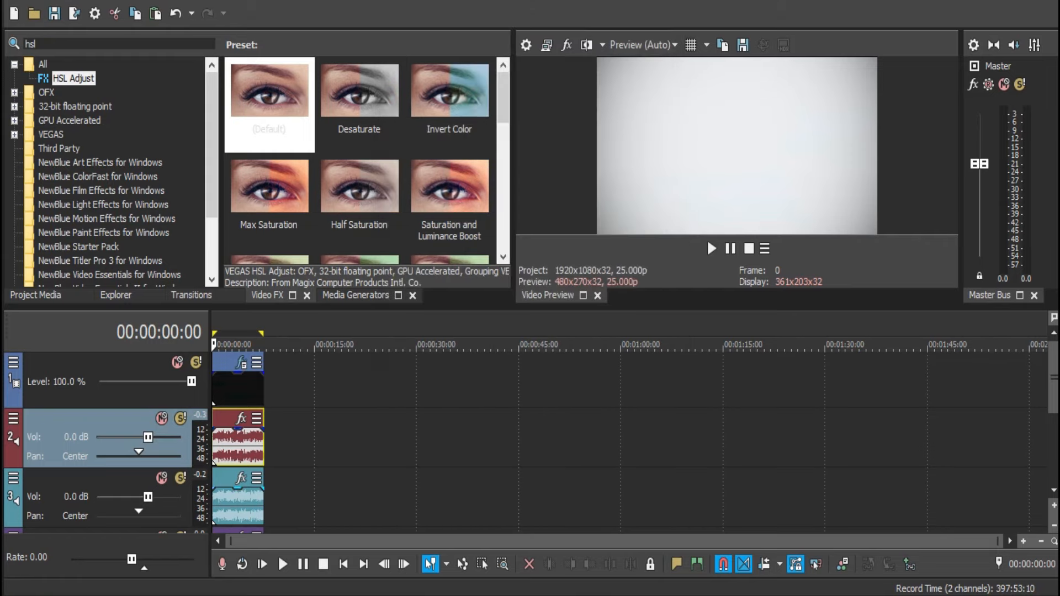
right_click(235, 500)
click(265, 593)
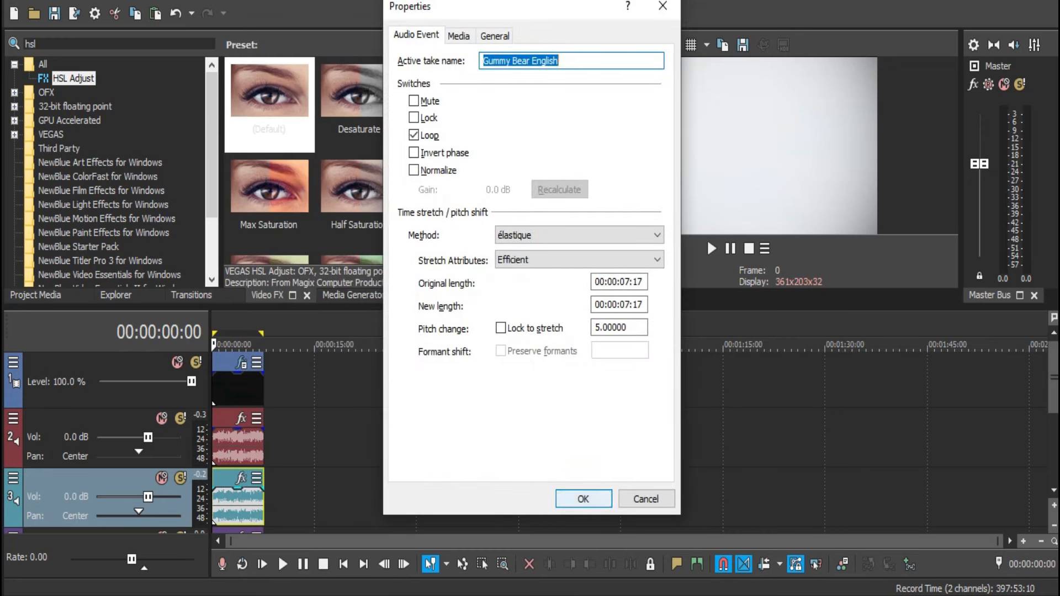
key(Return)
scroll(134, 441, down, 1)
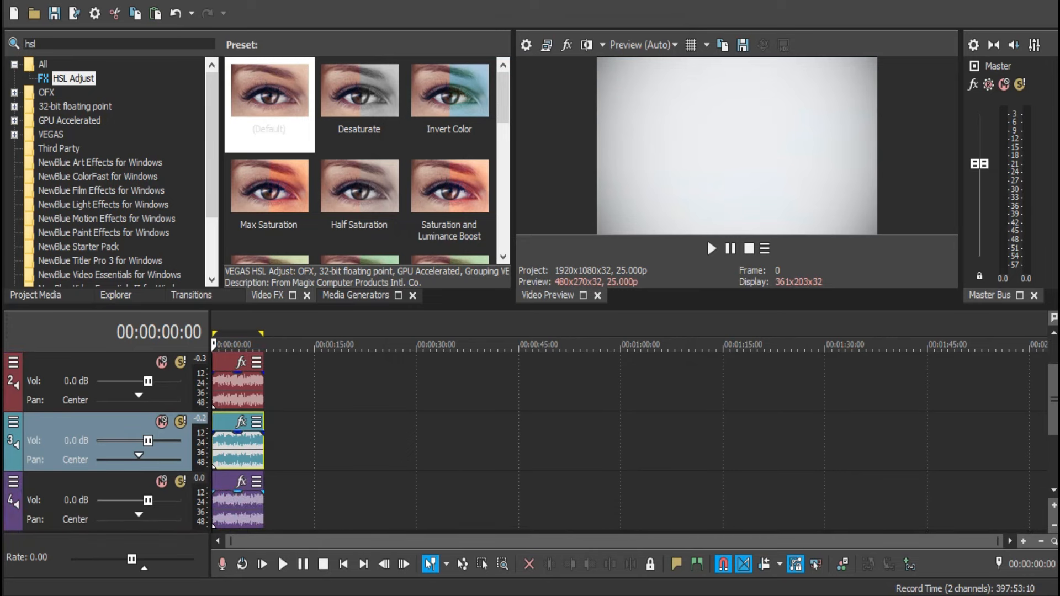
right_click(235, 502)
click(265, 590)
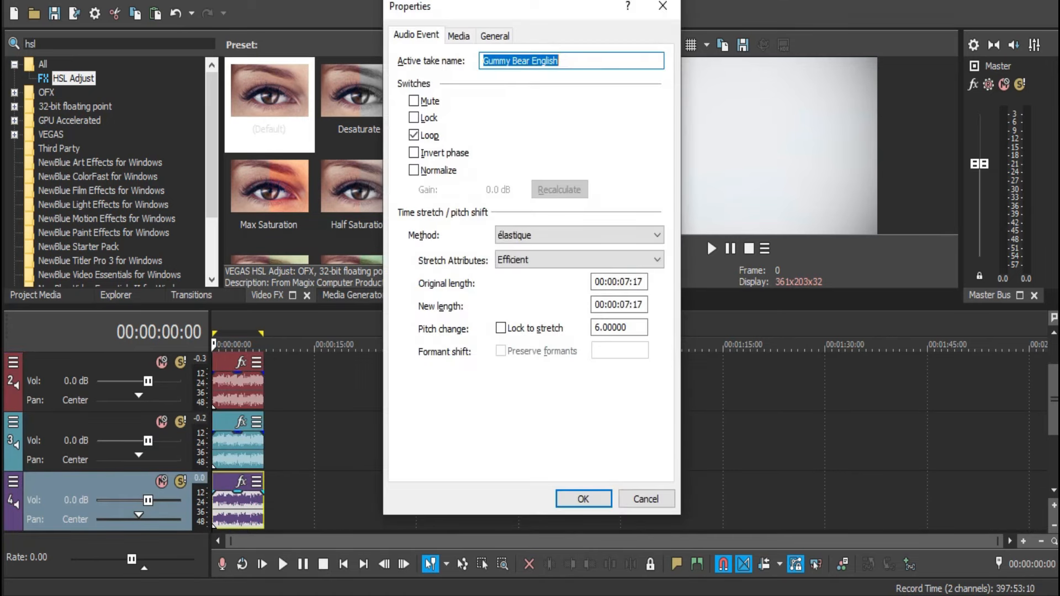
drag(629, 327, 595, 327)
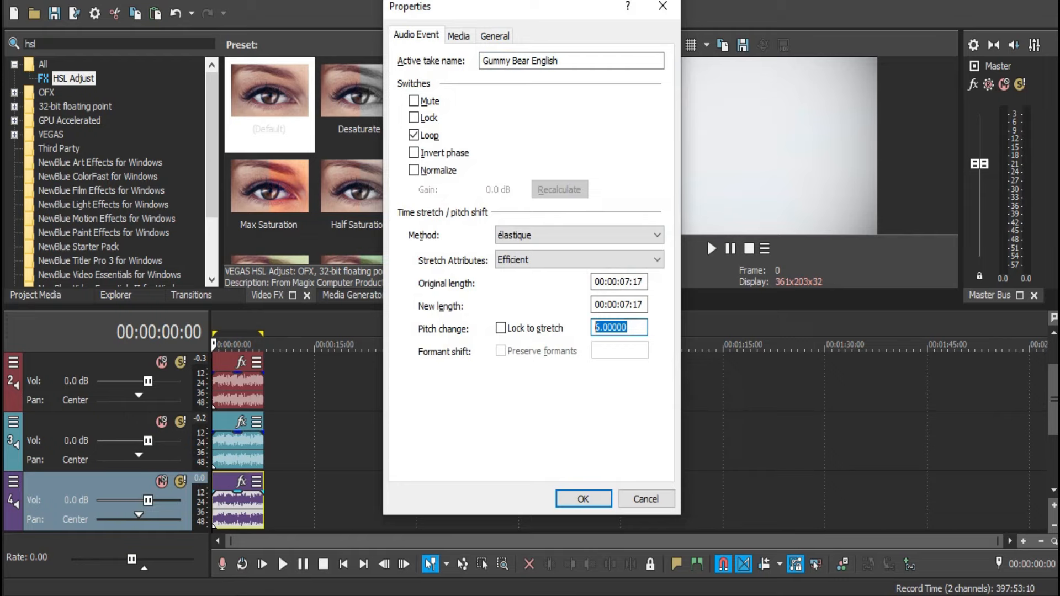
key(Down)
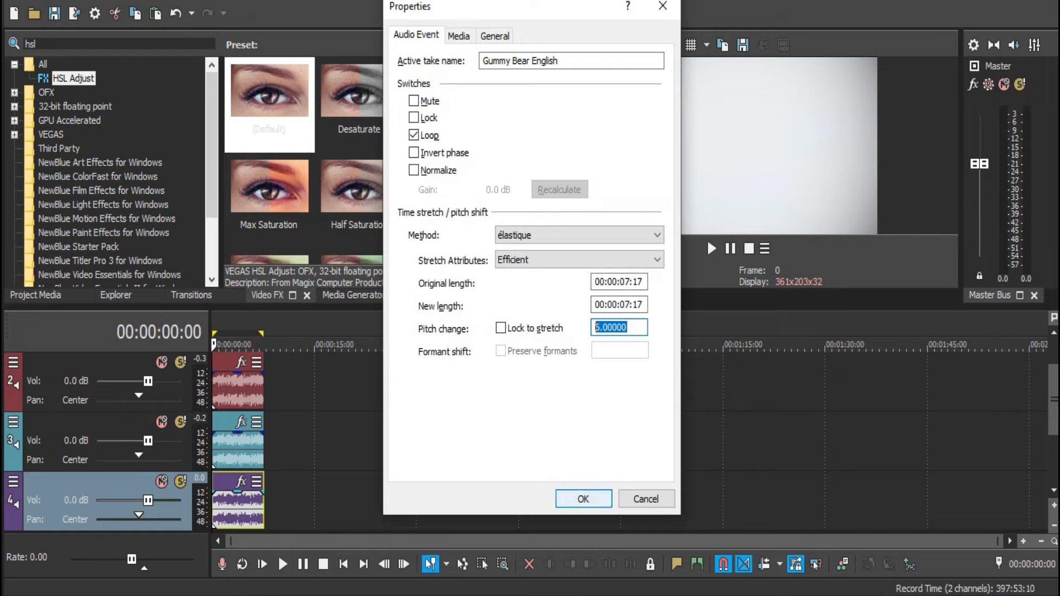
key(Return)
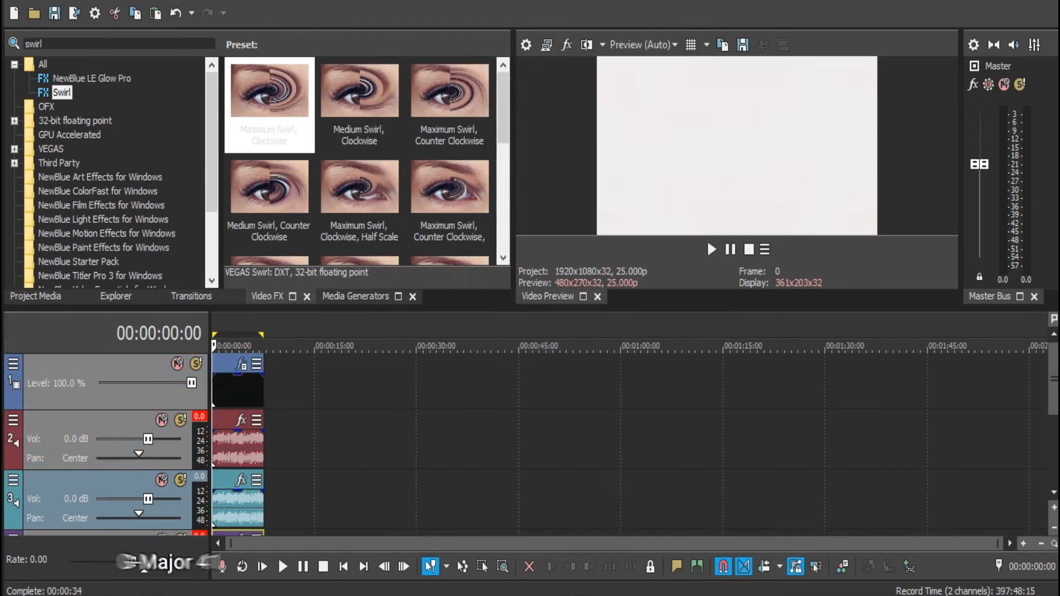
- Load the 100% Inversion preset in the G-Major 41 video event's Invert effect, and set its blend amount to 0.211
click(240, 364)
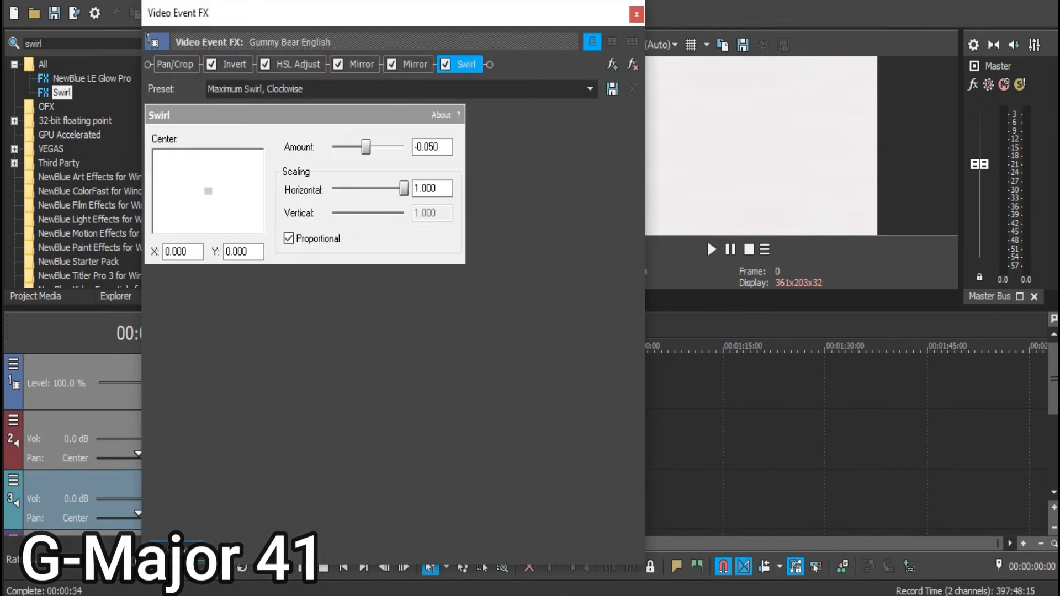
click(234, 64)
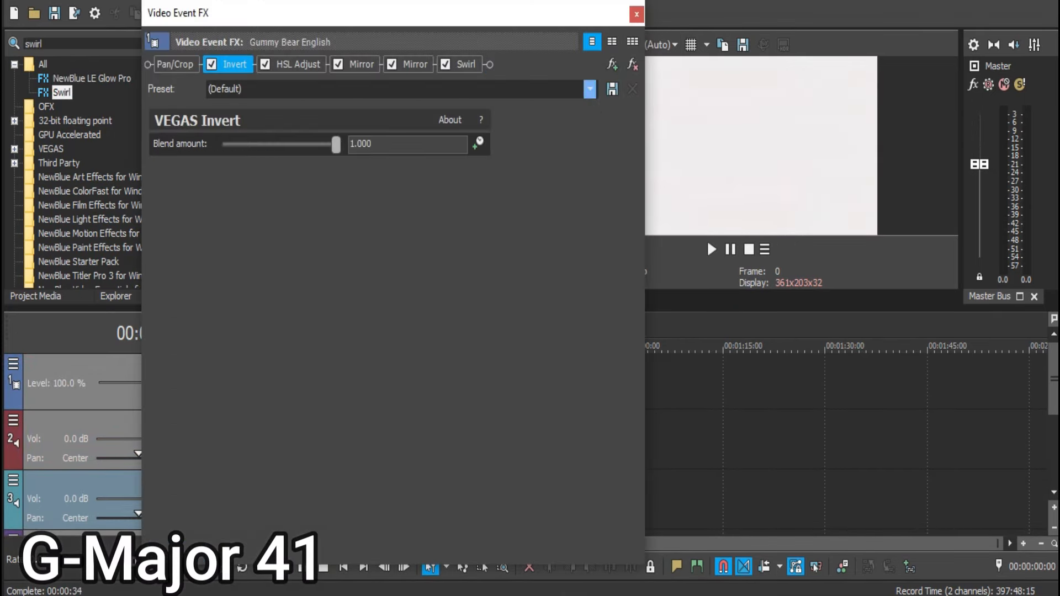
click(590, 89)
click(246, 140)
click(246, 144)
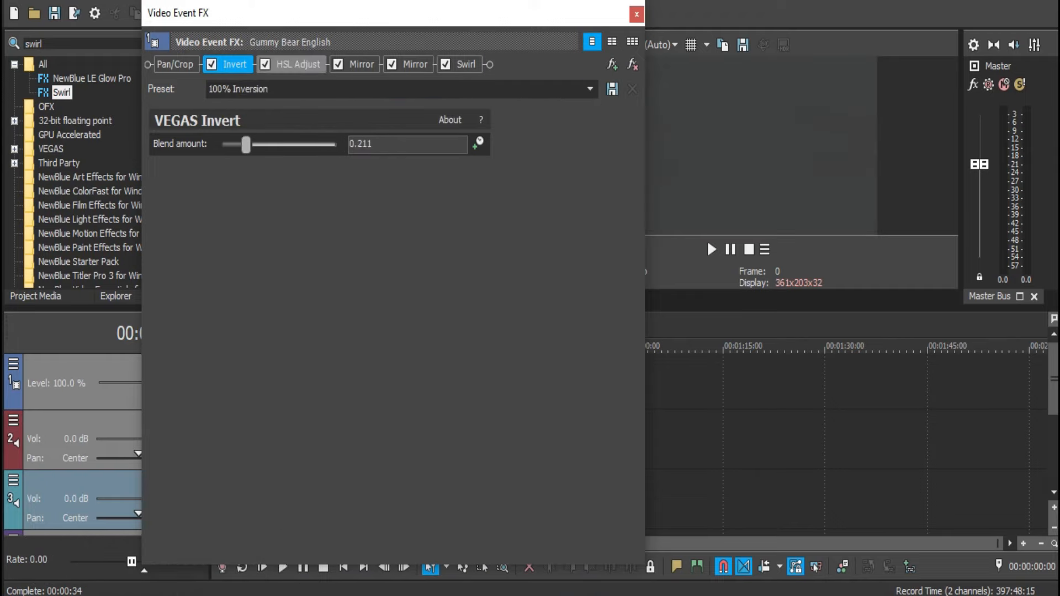
- Examine the settings of HSL Adjust, both Mirror effects and Swirl on the video event, and close the effects window
click(297, 64)
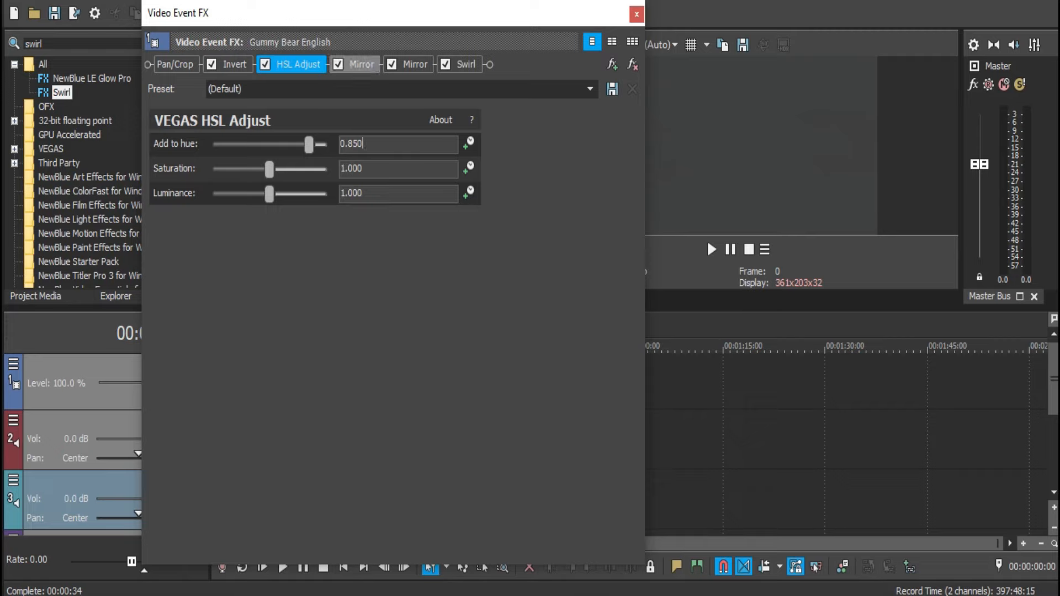
click(354, 64)
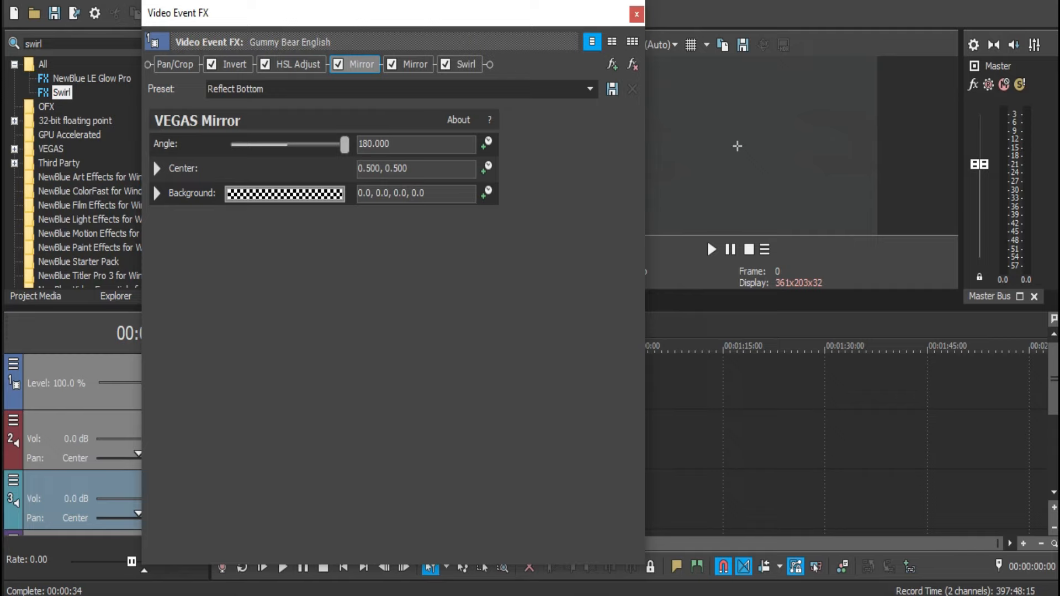
click(409, 64)
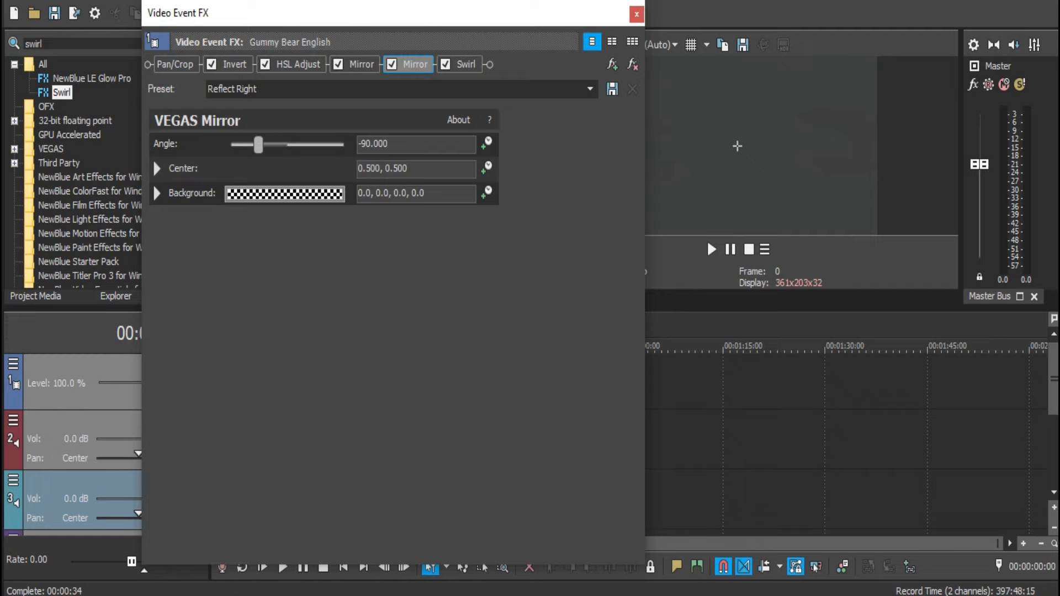
click(465, 64)
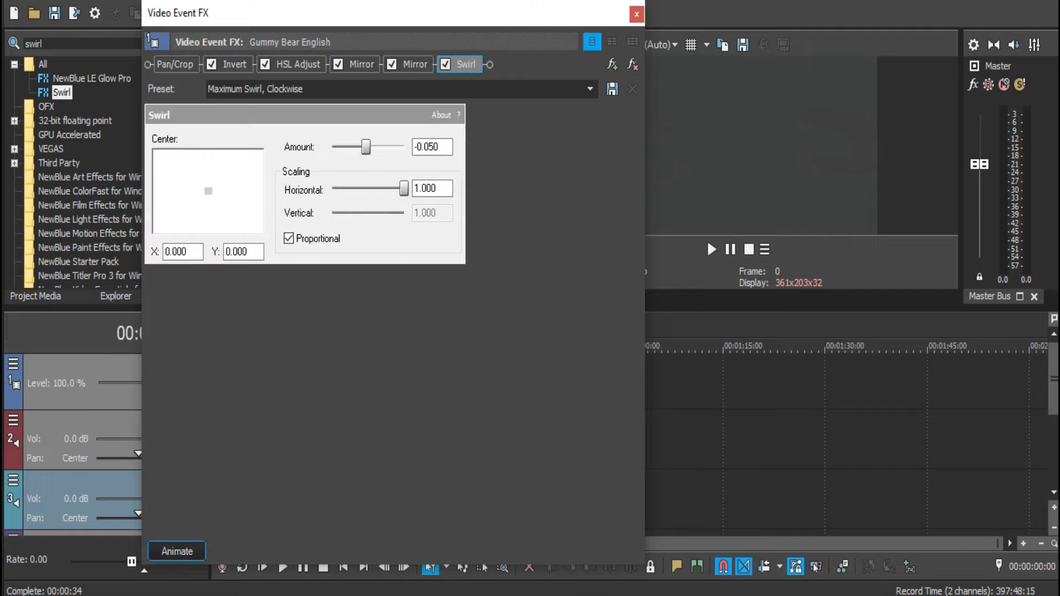
double_click(432, 147)
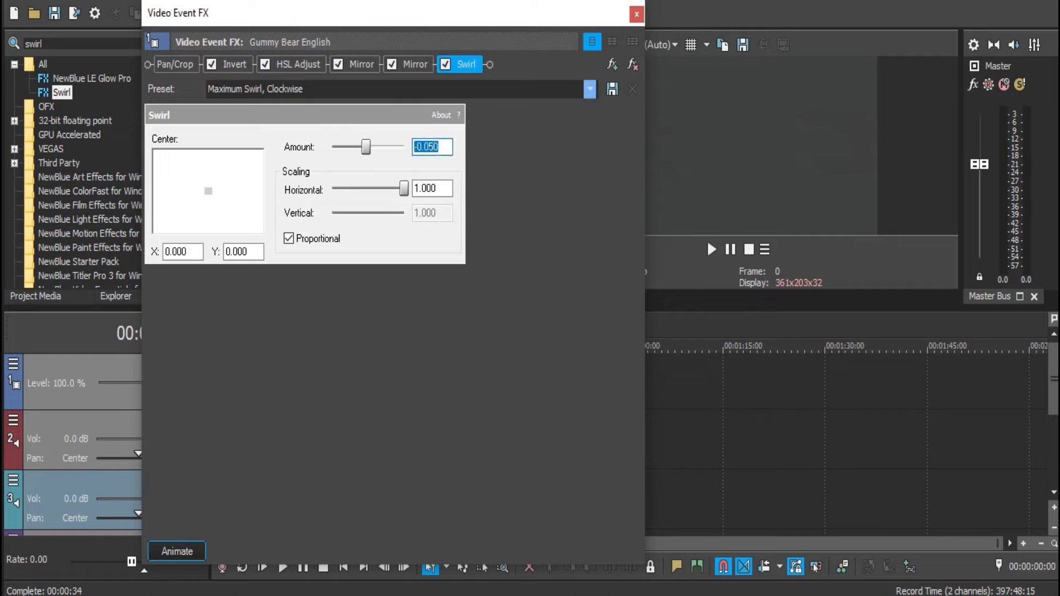
click(589, 89)
click(590, 89)
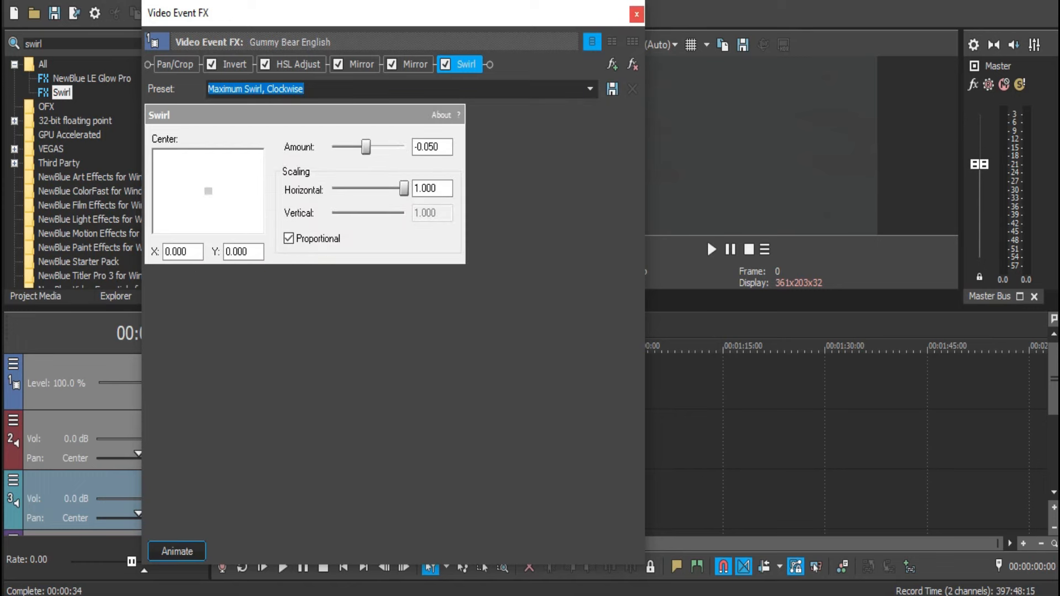
key(alt+F4)
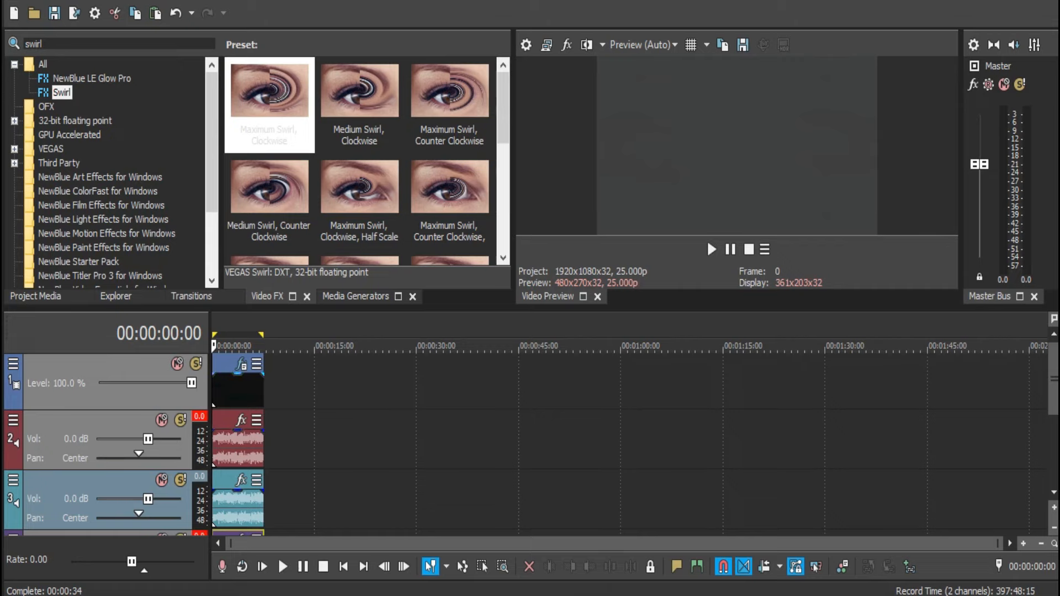
- Preview the G-Major 41 clip at 00:00:02:04 and at 00:00:00:09
click(226, 346)
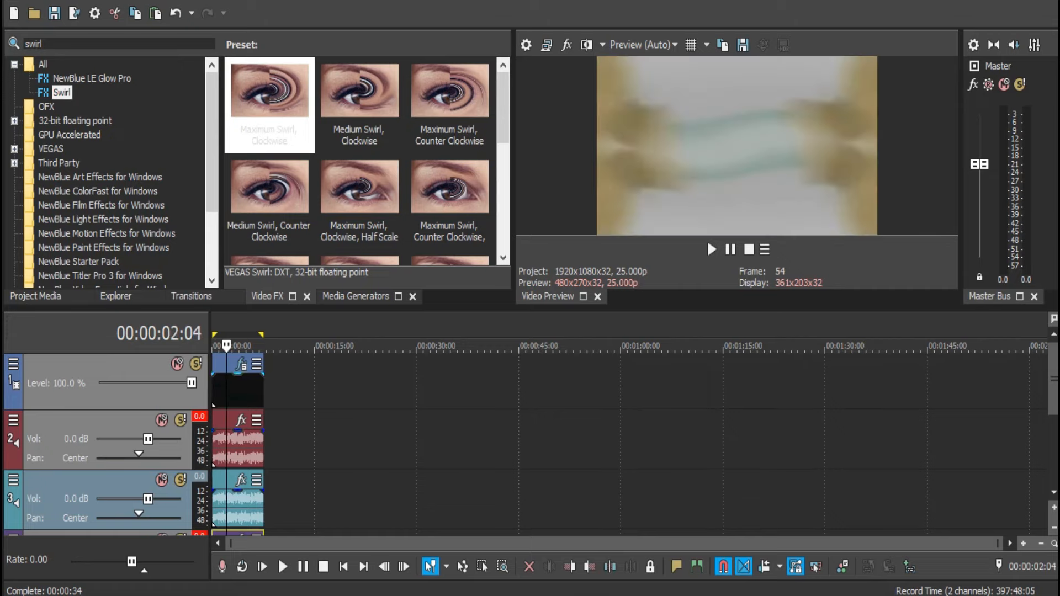
click(214, 346)
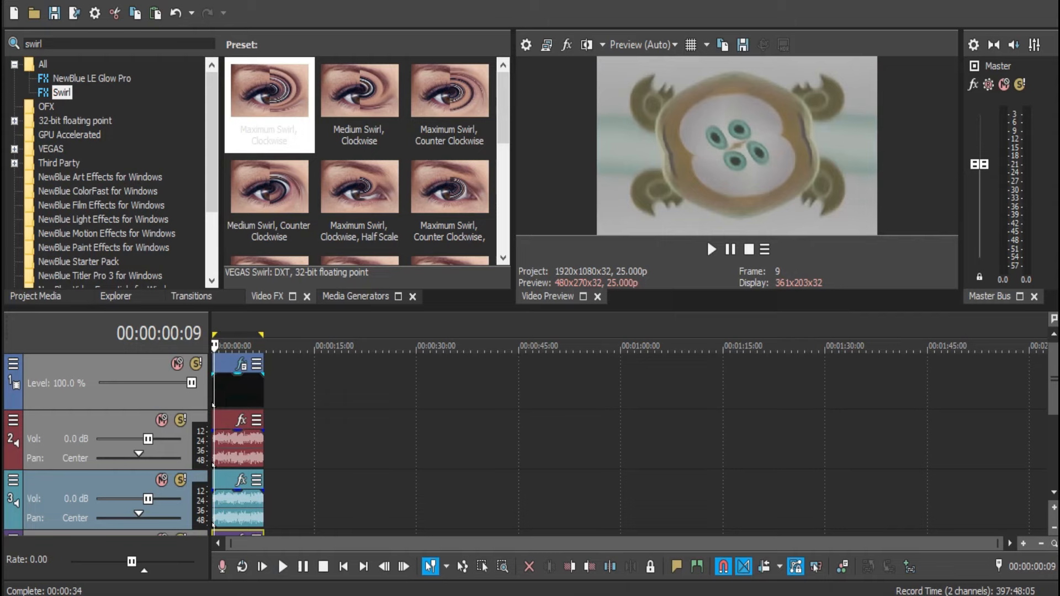
- Play back the G-Major 41 clip from the start to preview it, and stop at the beginning of the timeline
key(space)
key(w)
key(space)
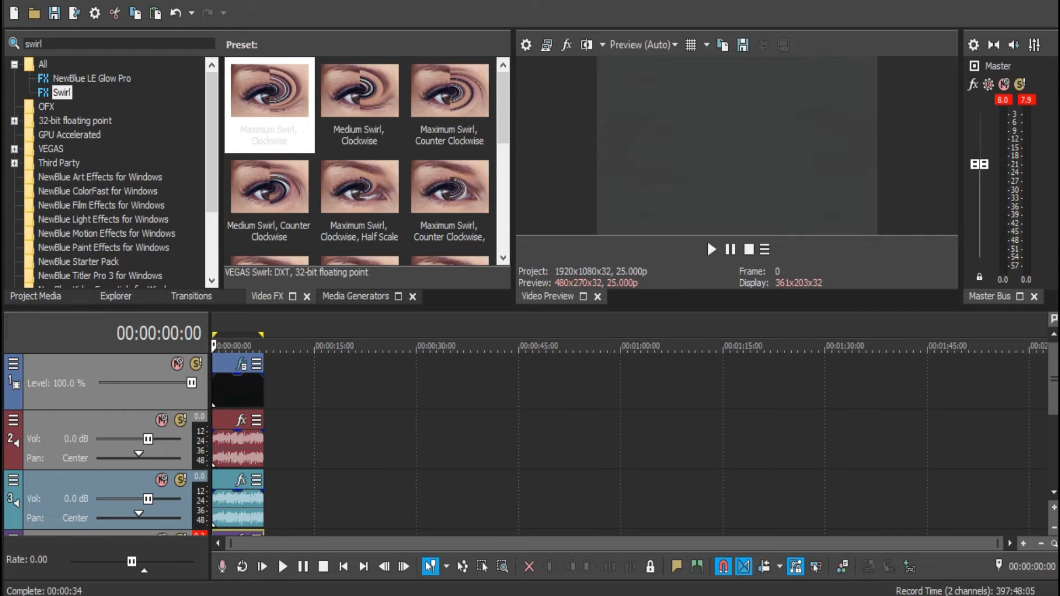
- Load the (Default) preset in the Invert effect of the Gummy Bear English video event
click(241, 364)
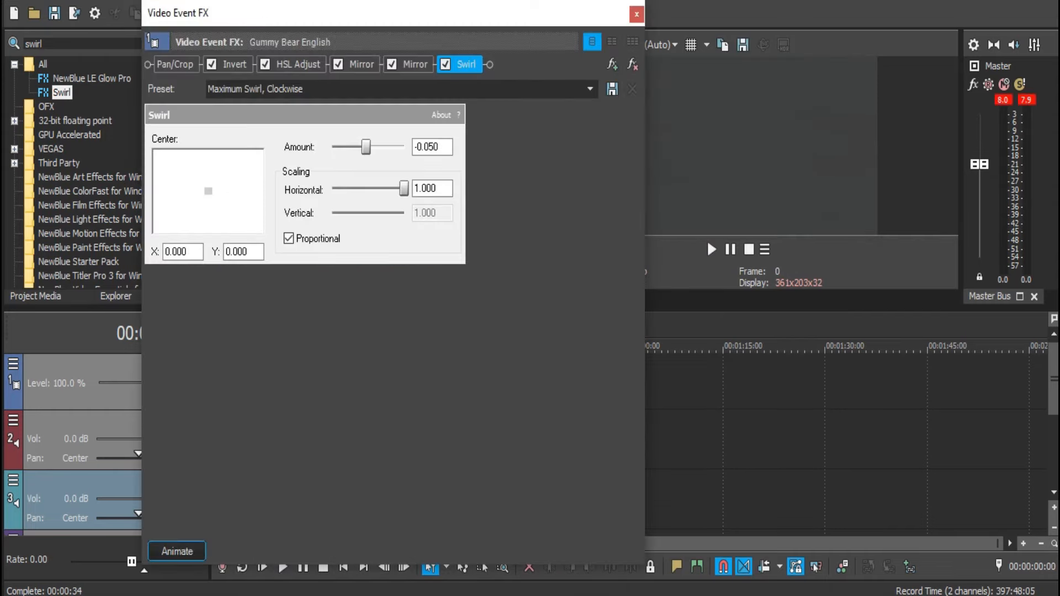
click(228, 64)
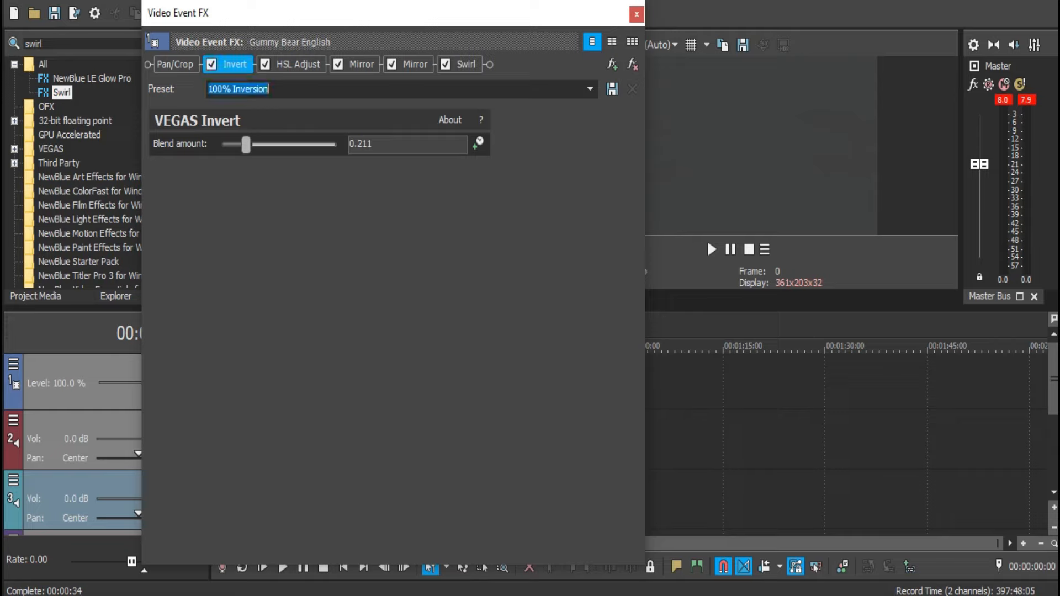
click(590, 88)
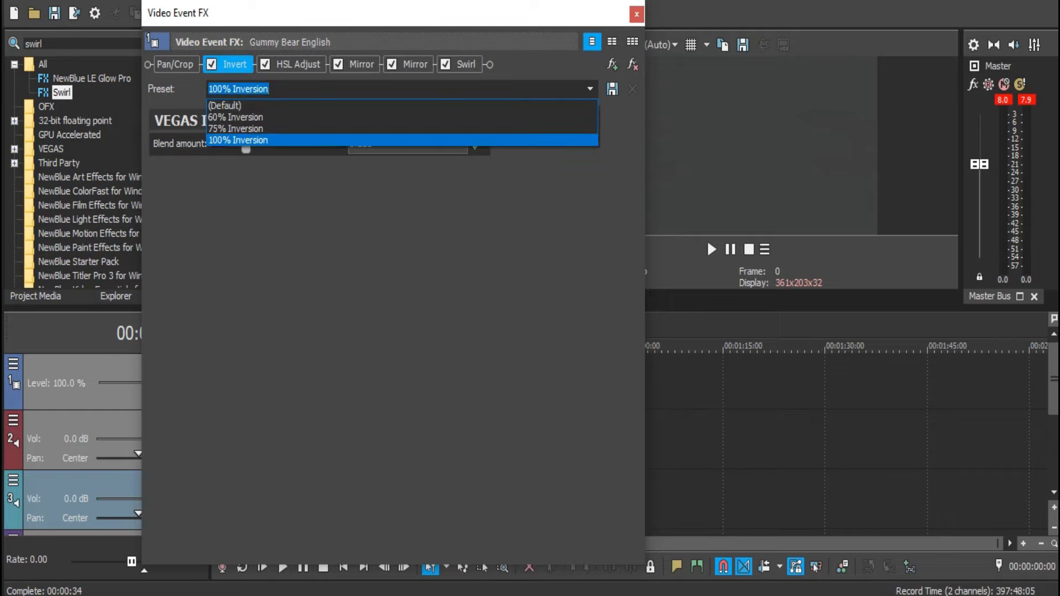
click(225, 106)
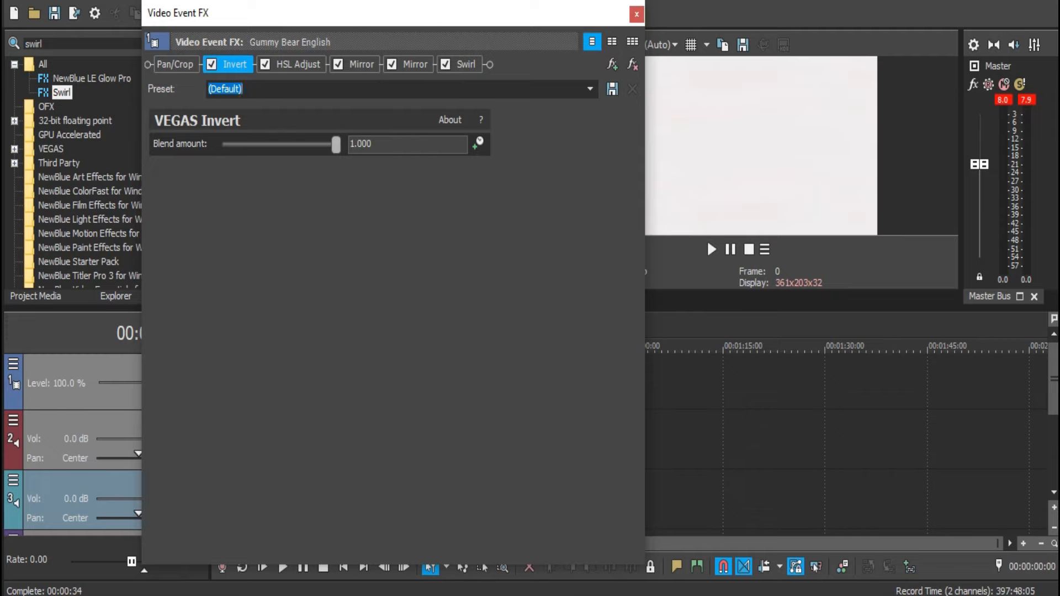
- Examine the HSL Adjust, both Mirror and Swirl settings of the video event, and close the effects window
click(297, 64)
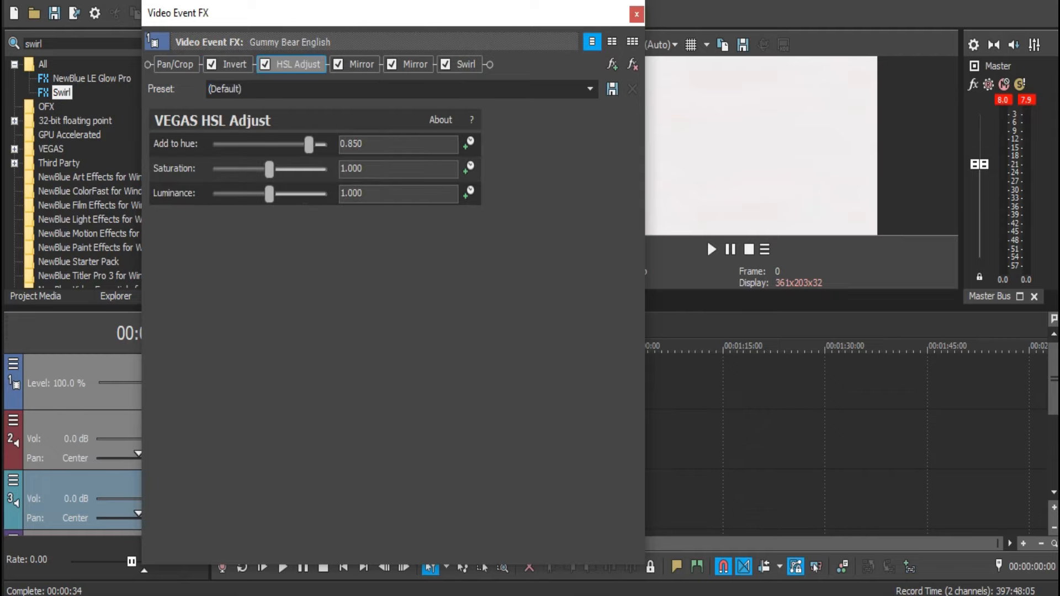
click(359, 64)
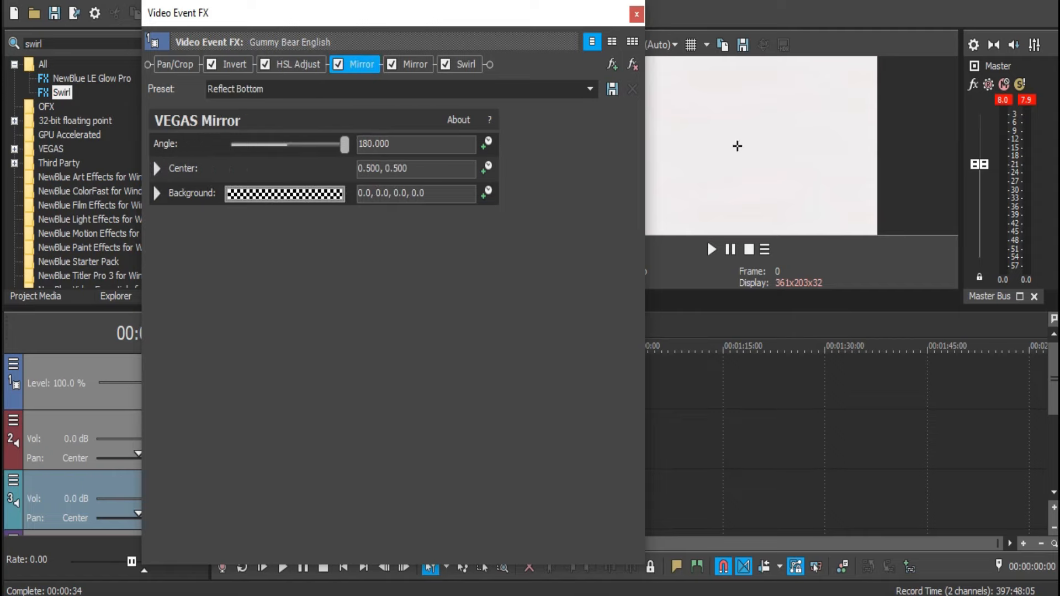
click(415, 64)
click(463, 64)
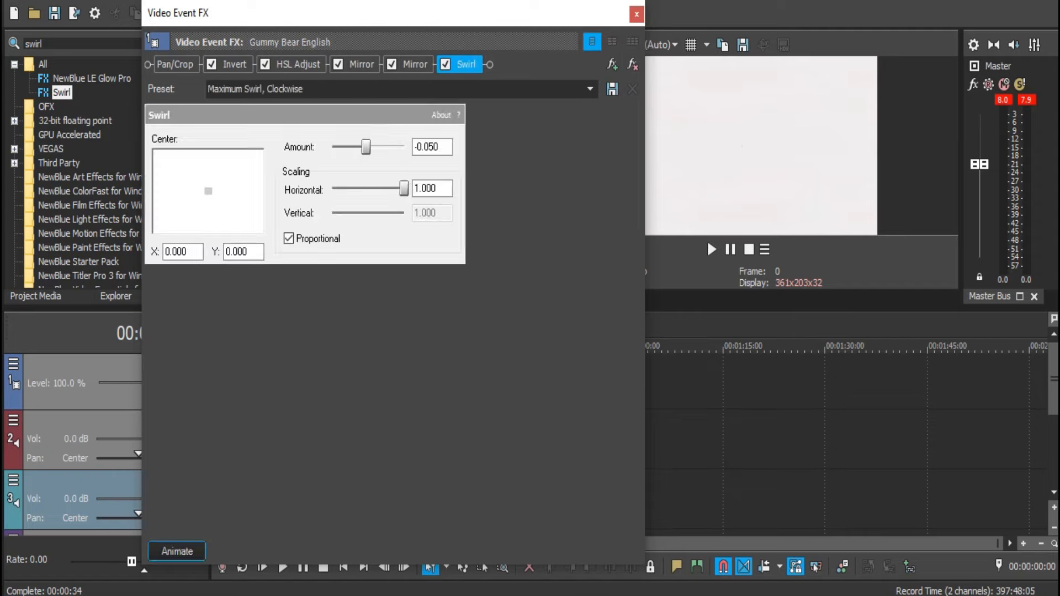
click(635, 14)
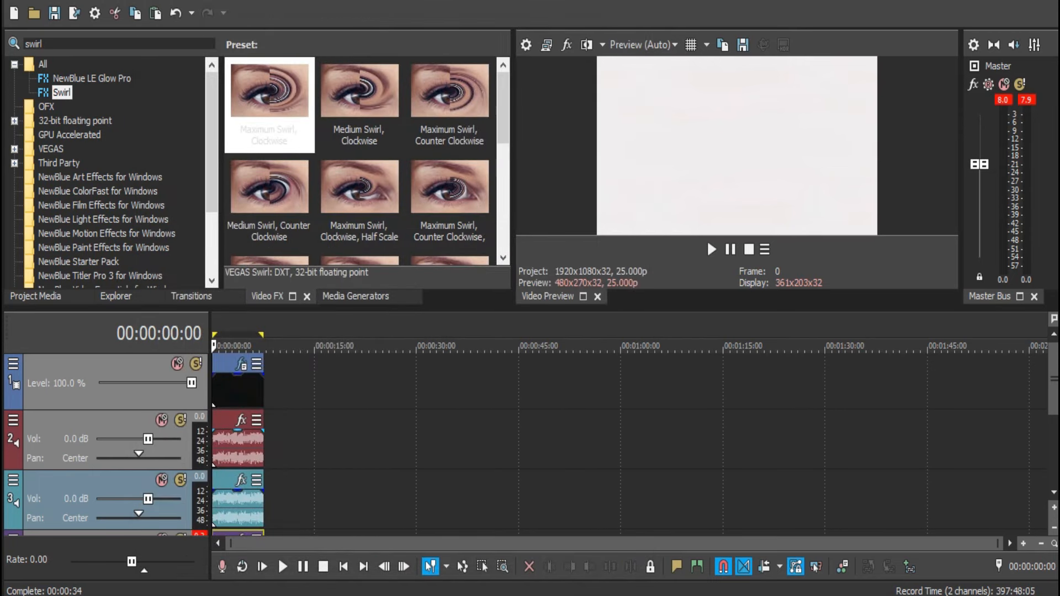
- Examine the pitch shift method and pitch change in the properties of the audio event on track 2
right_click(231, 381)
click(265, 594)
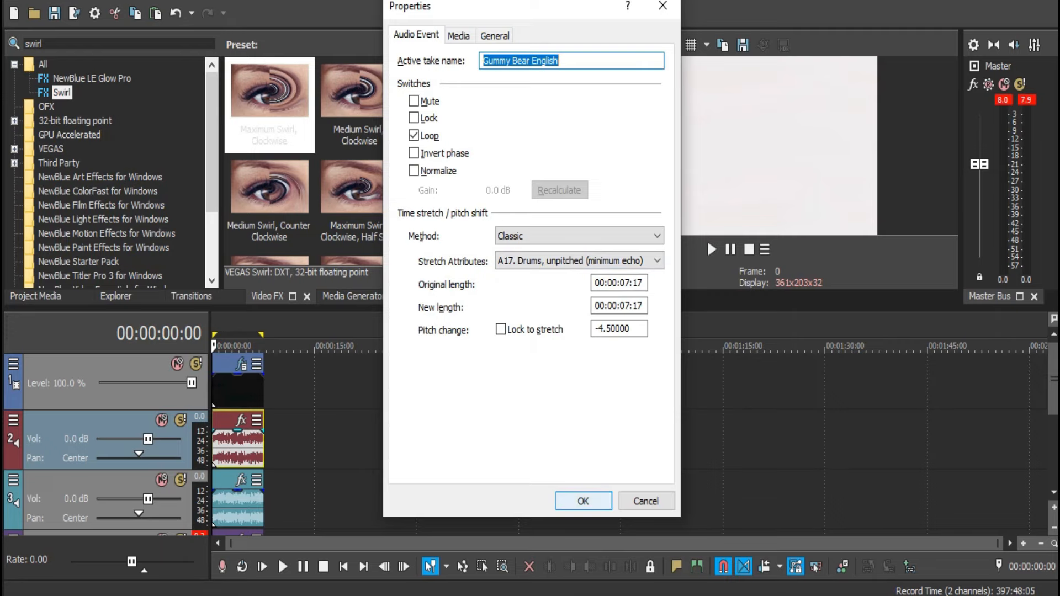
click(583, 501)
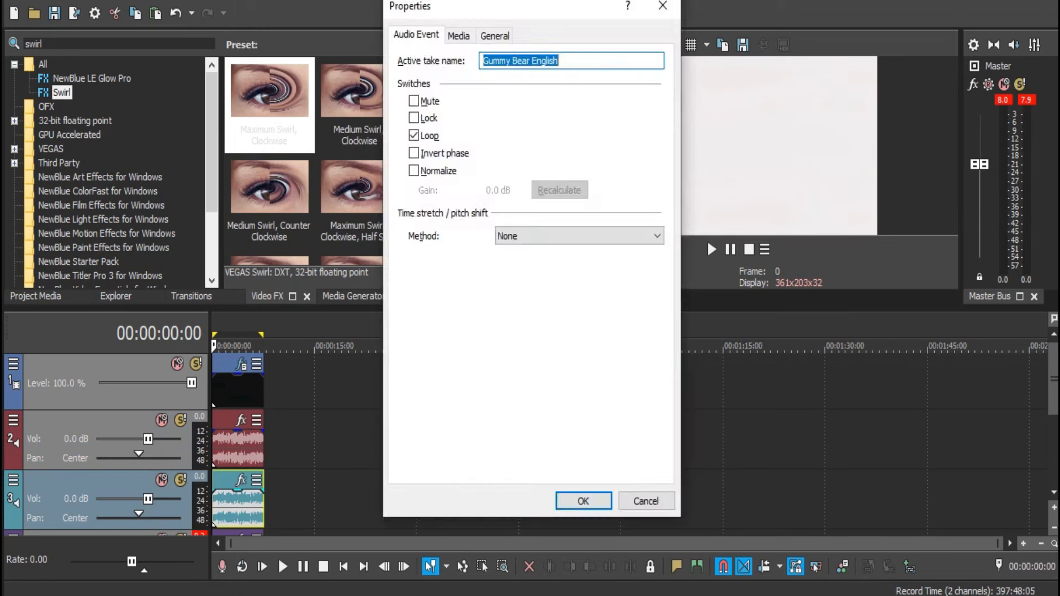
- Set the time stretch / pitch shift method of the audio event on track 3 to Classic
click(579, 236)
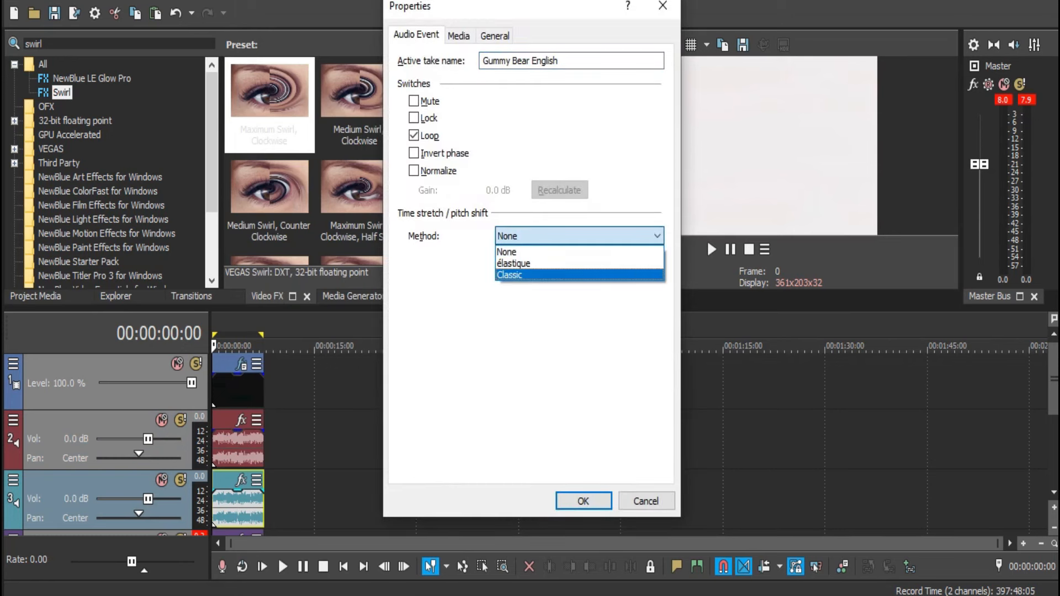
click(552, 289)
drag(629, 329, 595, 329)
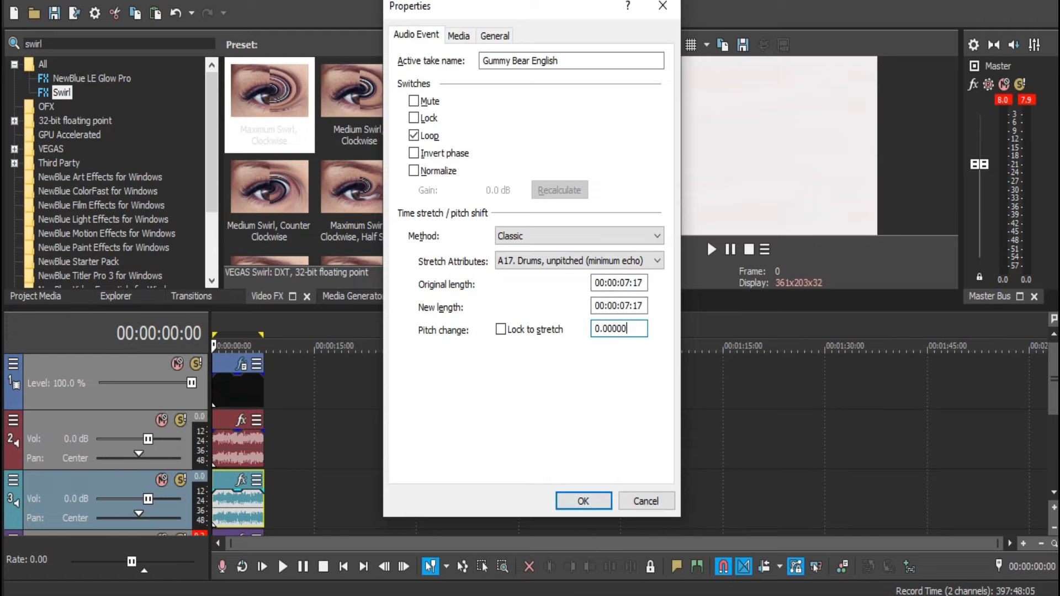
click(583, 501)
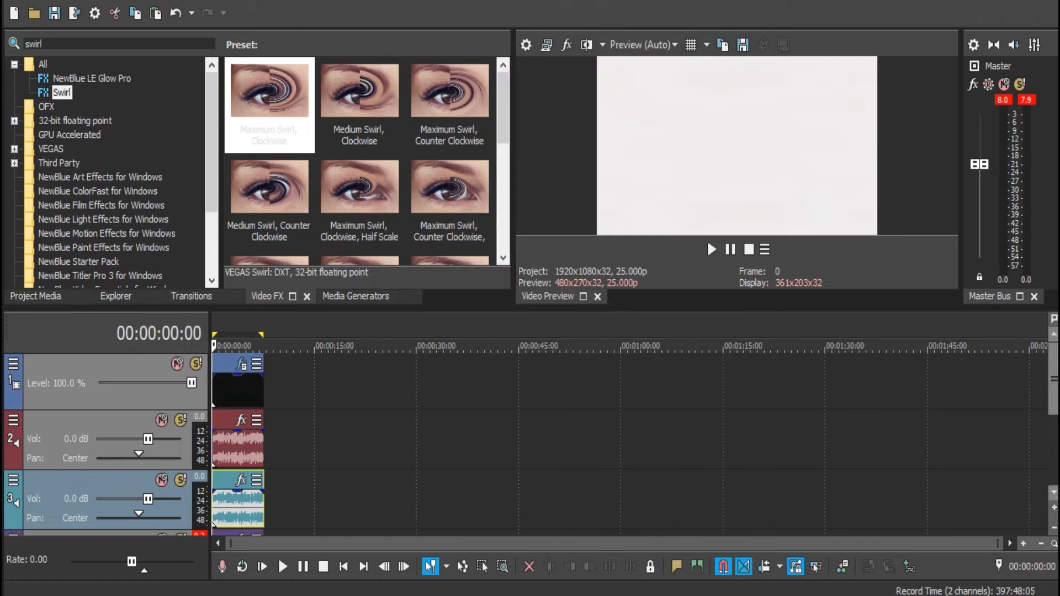
- Open the properties of the audio event on track 4 to examine its pitch change
scroll(629, 445, down, 1)
right_click(229, 502)
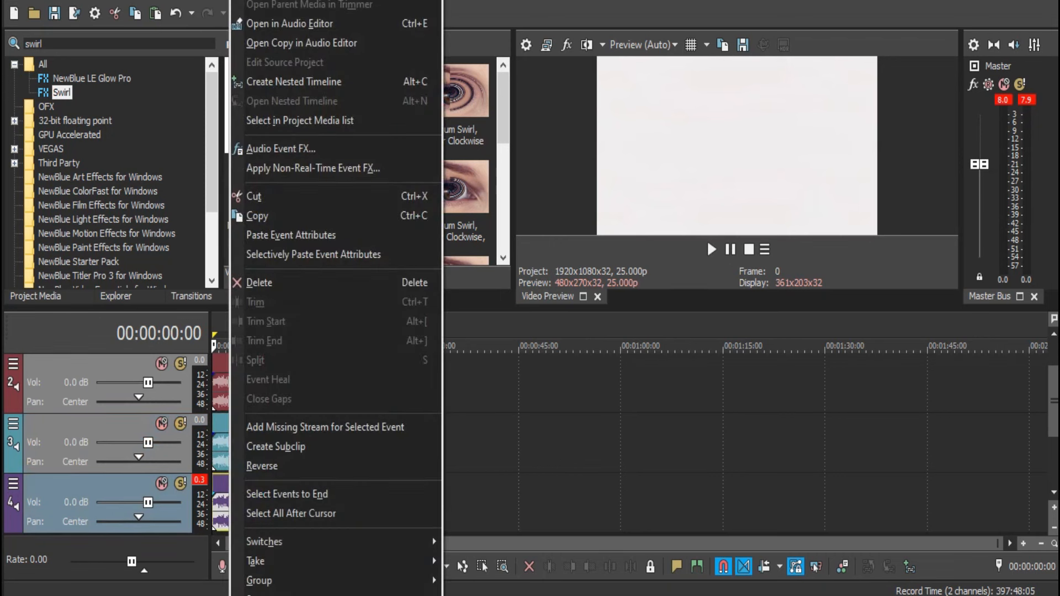
key(p)
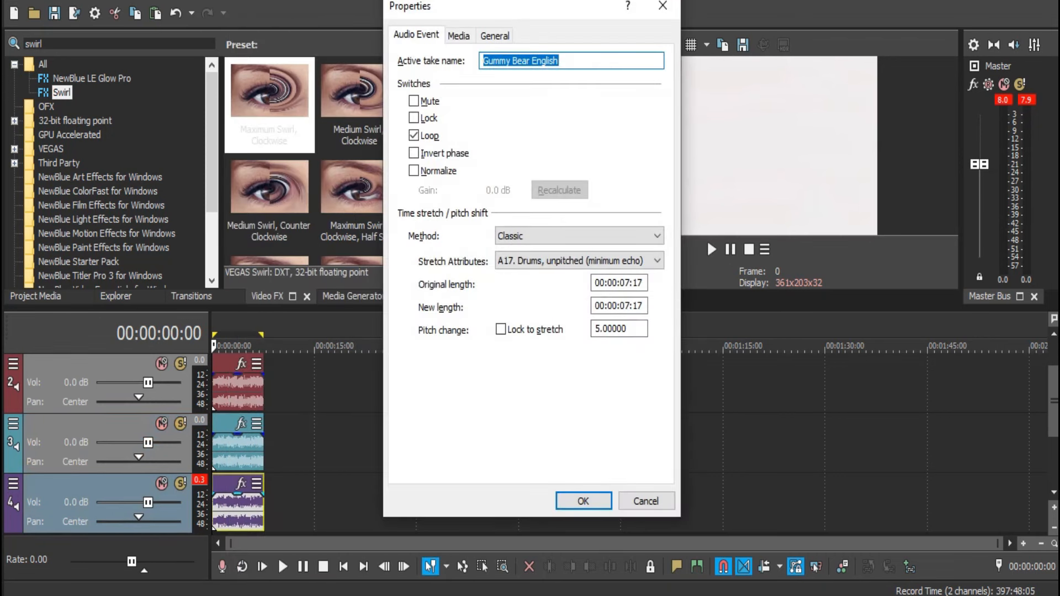